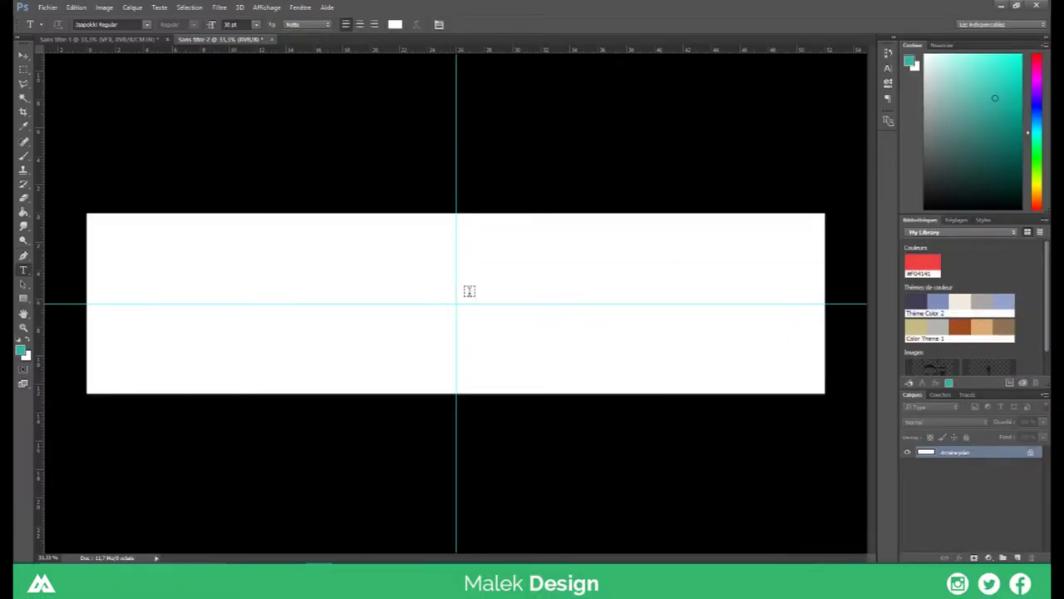
Add the line 'THAT'S WHY IT'S SO COMPLICATED' below the DESIGN IS SIMPLE heading
click(456, 302)
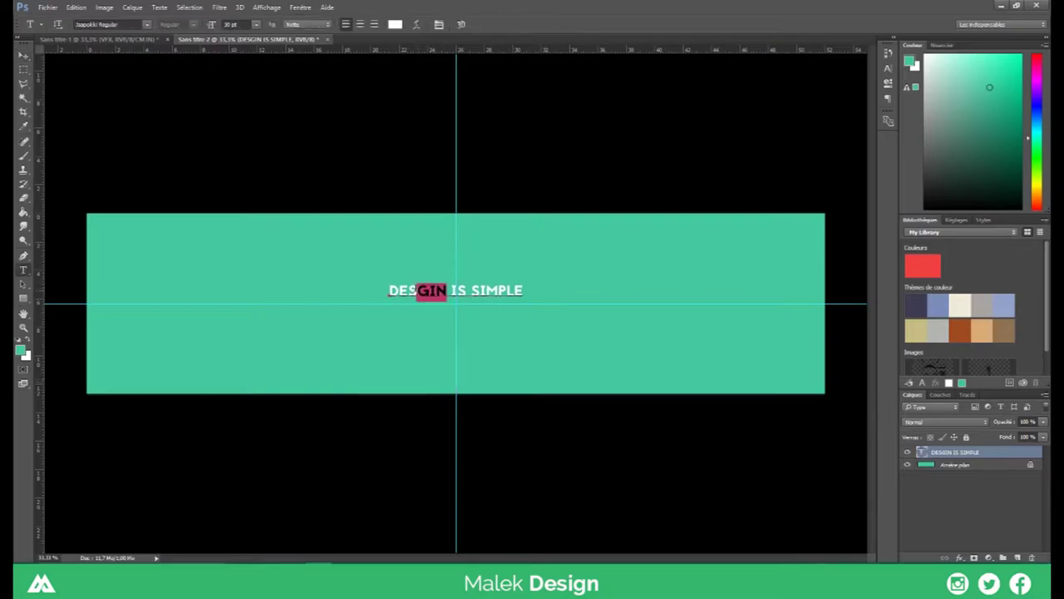
text(THAT'S)
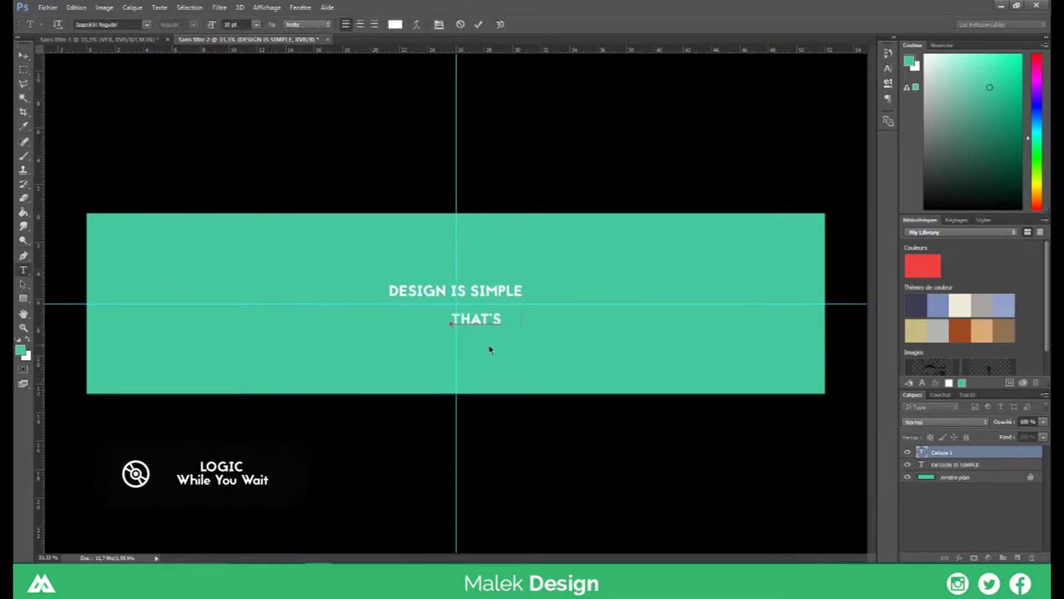
text( WHY IT'S SO COMPLICATED)
key(ctrl+Return)
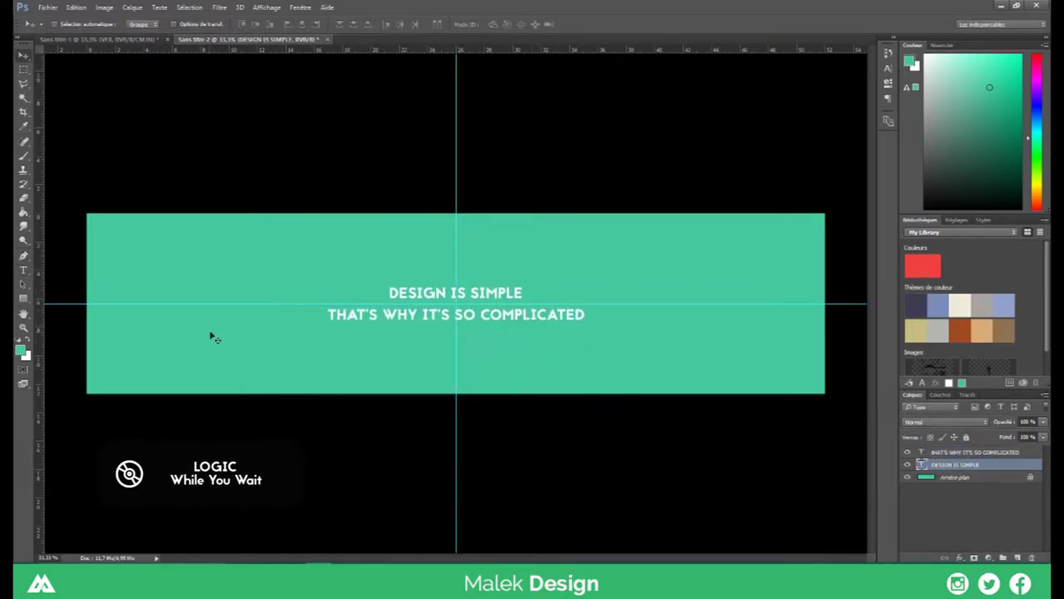
Set the second text line to 18 pt
double_click(921, 452)
click(257, 24)
click(250, 136)
click(24, 55)
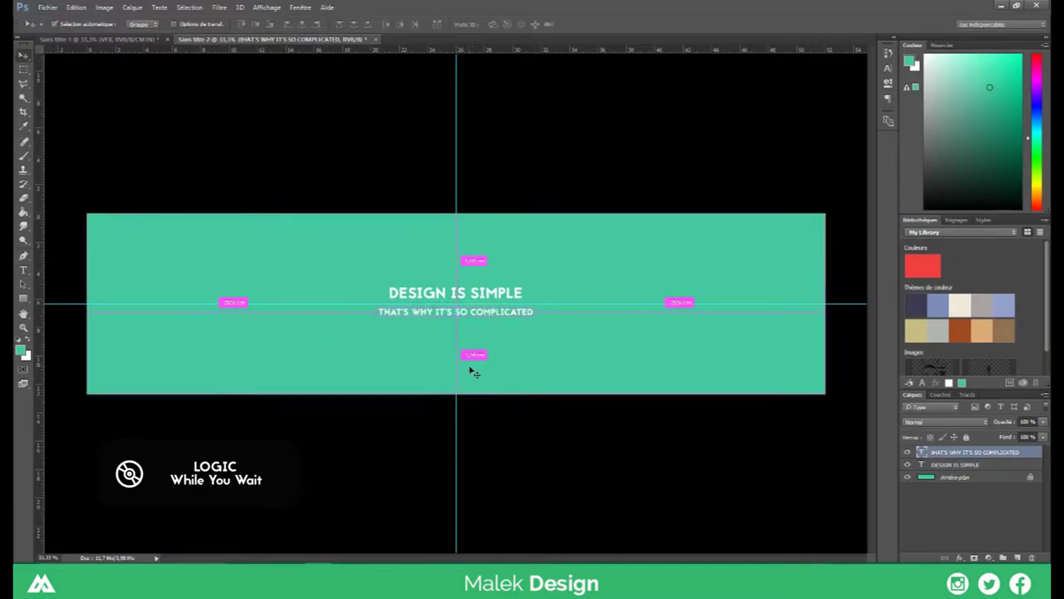
key(ctrl+plus)
key(ctrl+plus)
key(ctrl+plus)
Enlarge the DESIGN IS SIMPLE heading and reposition it above the second line
double_click(921, 464)
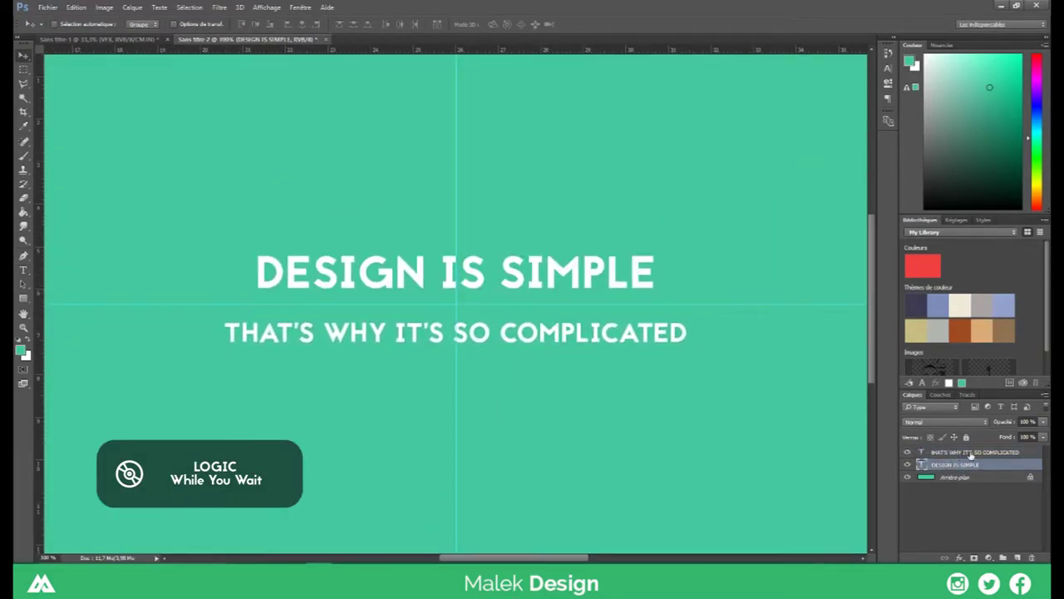
key(ctrl+shift+period)
key(ctrl+shift+period)
key(ctrl+Return)
drag(581, 317, 582, 327)
double_click(921, 463)
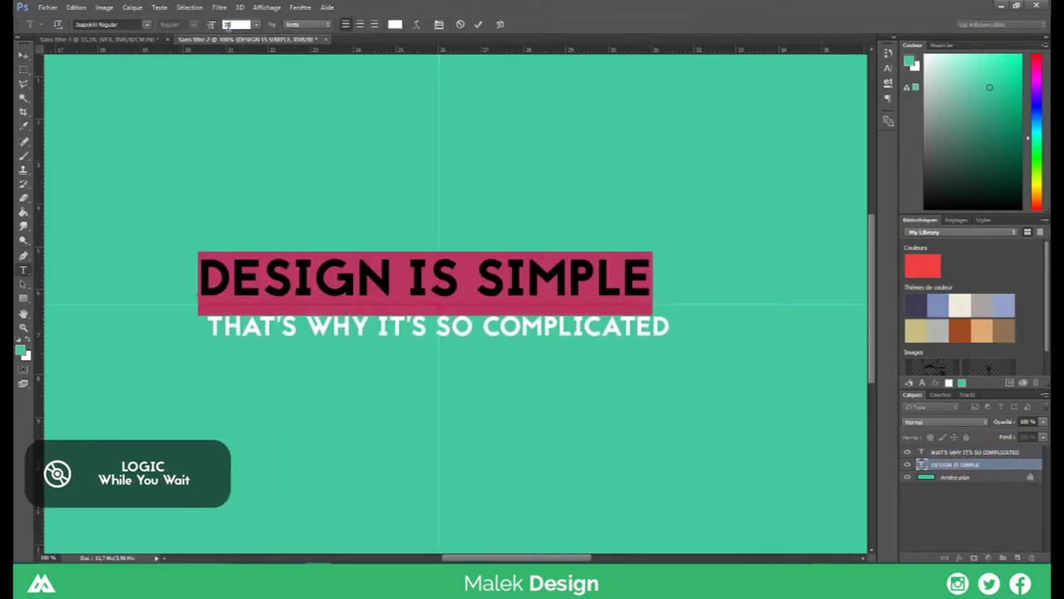
key(ctrl+Return)
drag(408, 226, 417, 231)
Draw a thin, flat ellipse just below the text
key(ctrl+minus)
key(ctrl+minus)
key(ctrl+minus)
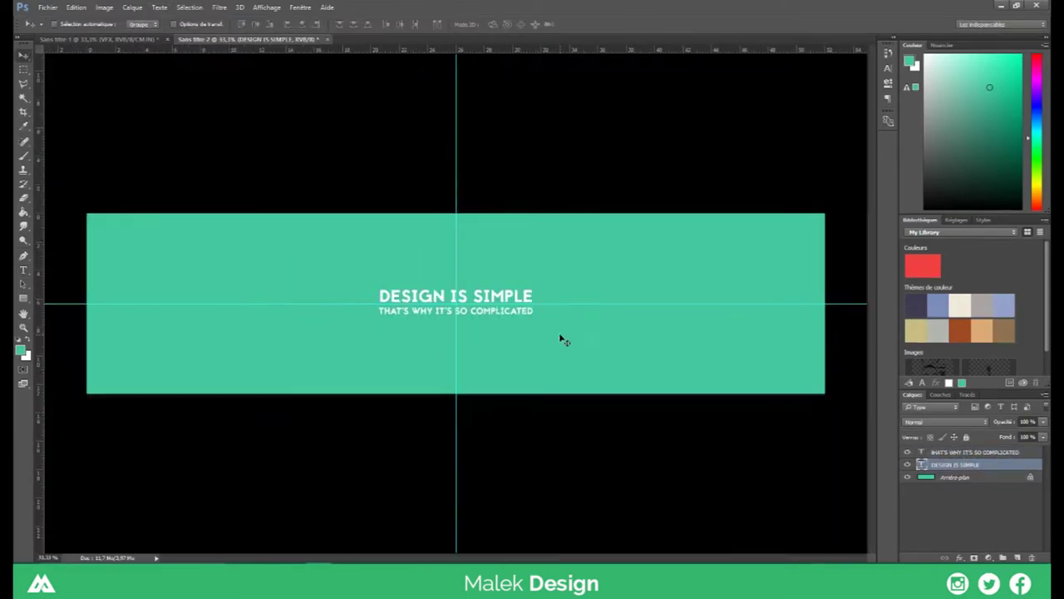
key(ctrl+plus)
key(u)
drag(379, 336, 534, 339)
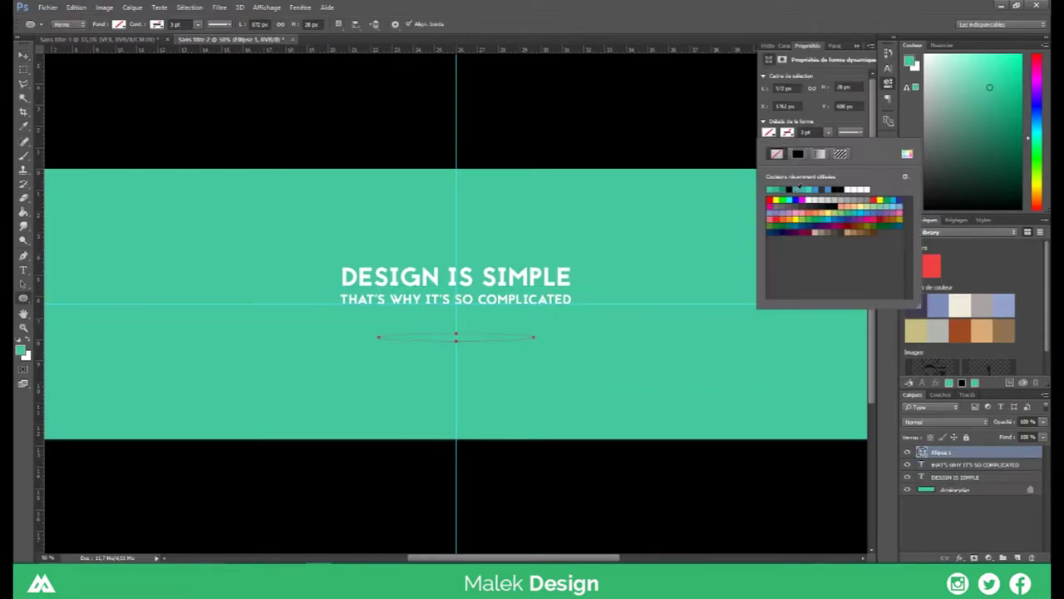
Finish the ellipse and switch to the Move tool
key(v)
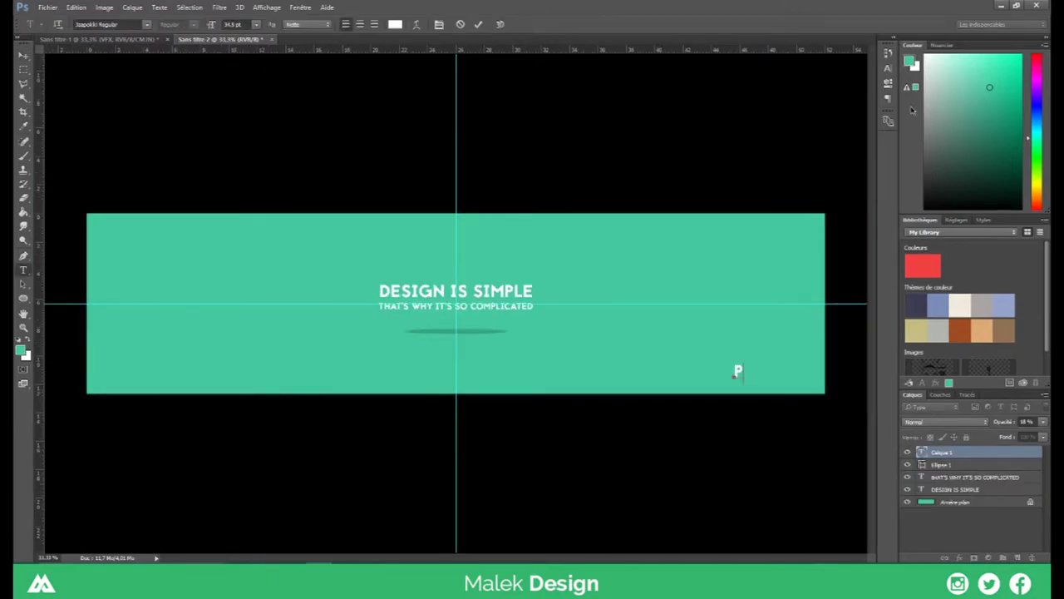
Type the credit '- Paul Rand -' at the banner's lower right and commit it
click(888, 68)
text(aul Rand)
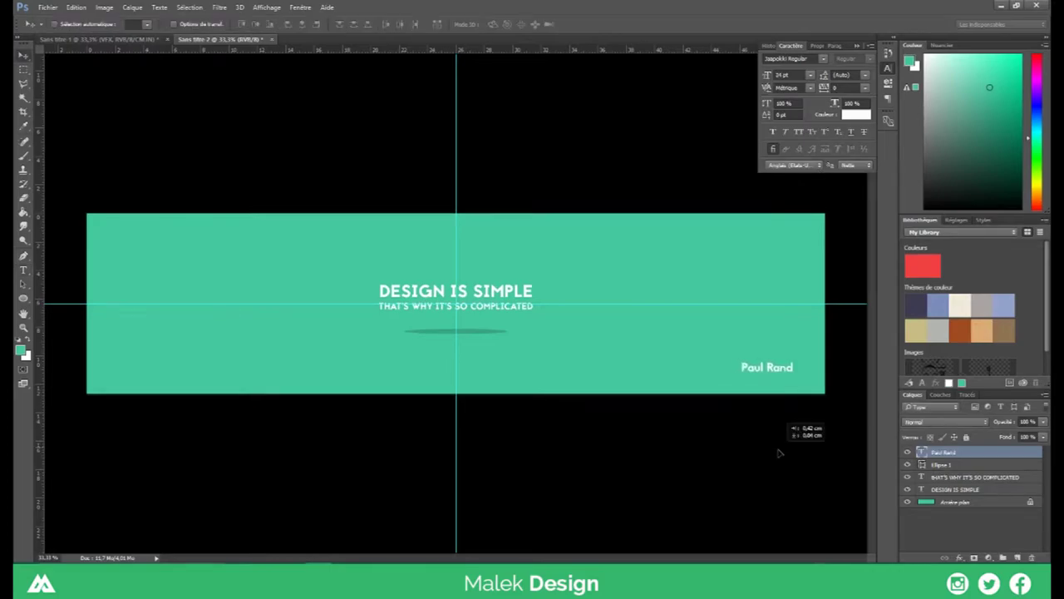
key(Home)
text(-)
key(End)
text(-)
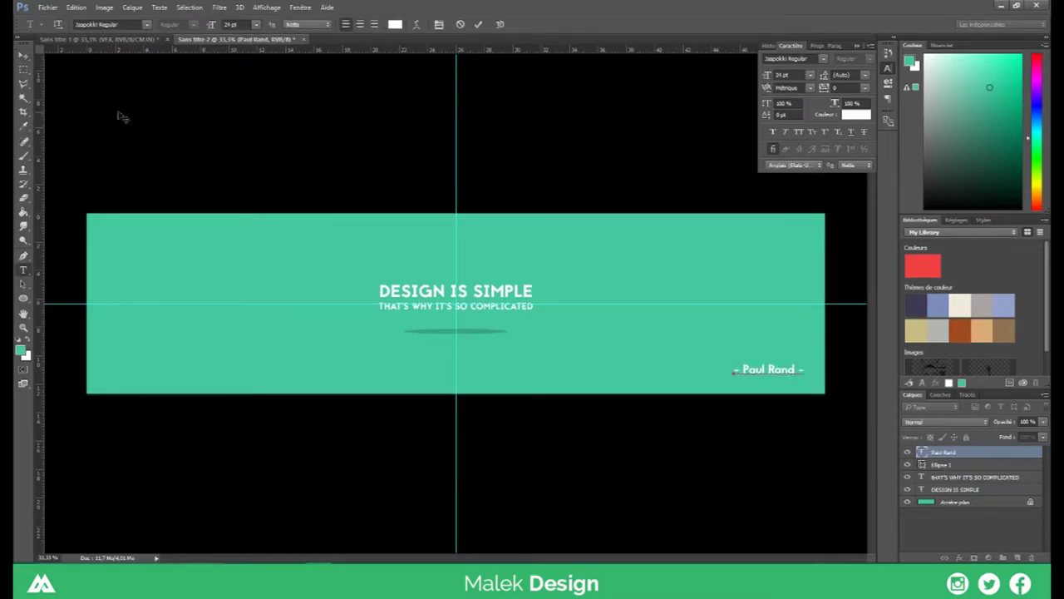
key(ctrl+Return)
key(v)
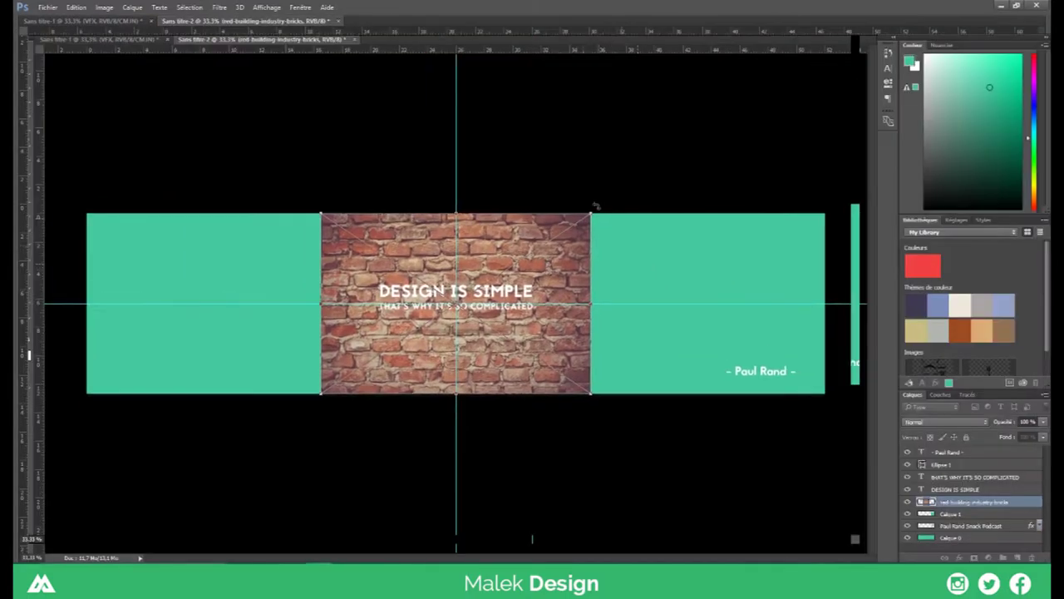
Enlarge the brick photo, then delete it along with the leftover extra layers
mouse_move(594, 206)
mouse_down()
mouse_move(608, 335)
mouse_move(598, 335)
mouse_up()
key(Return)
click(967, 515)
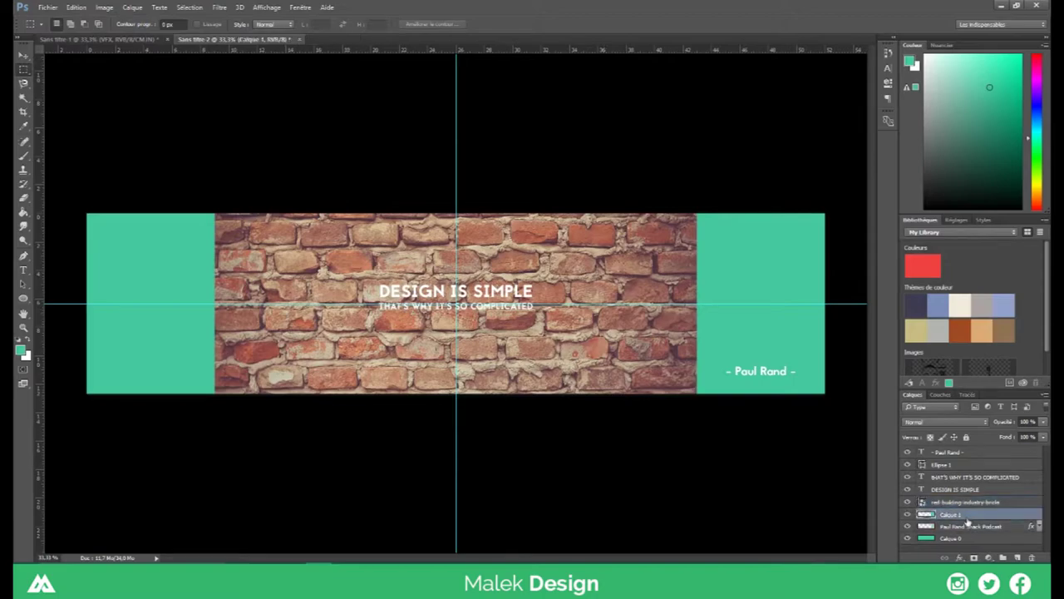
drag(967, 516, 1031, 557)
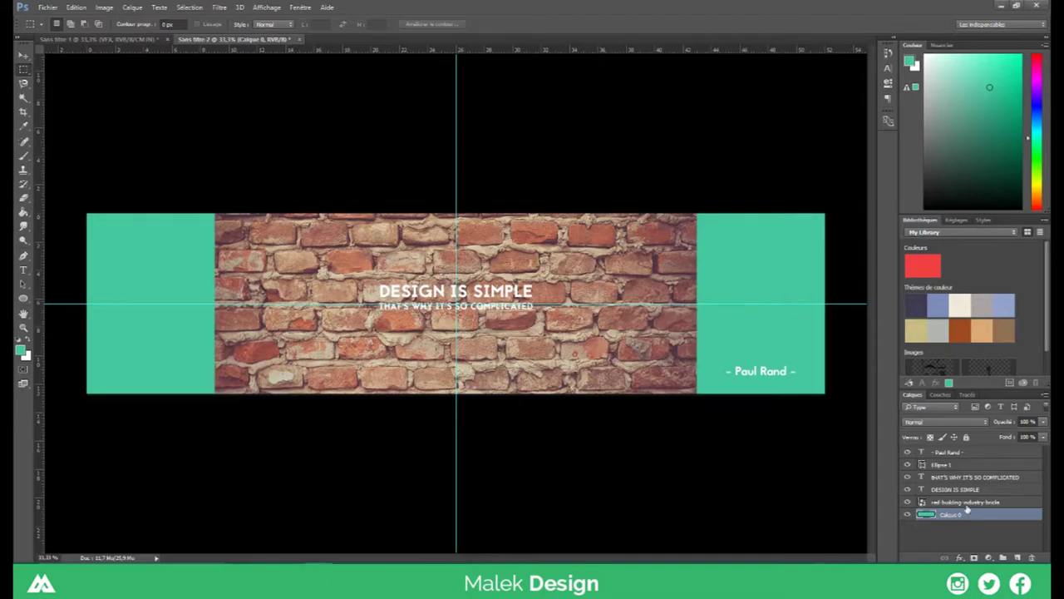
drag(967, 503, 1031, 557)
Enlarge the logs photo, move it toward the centre, and tint it teal-green with Hue/Saturation
drag(594, 212, 824, 57)
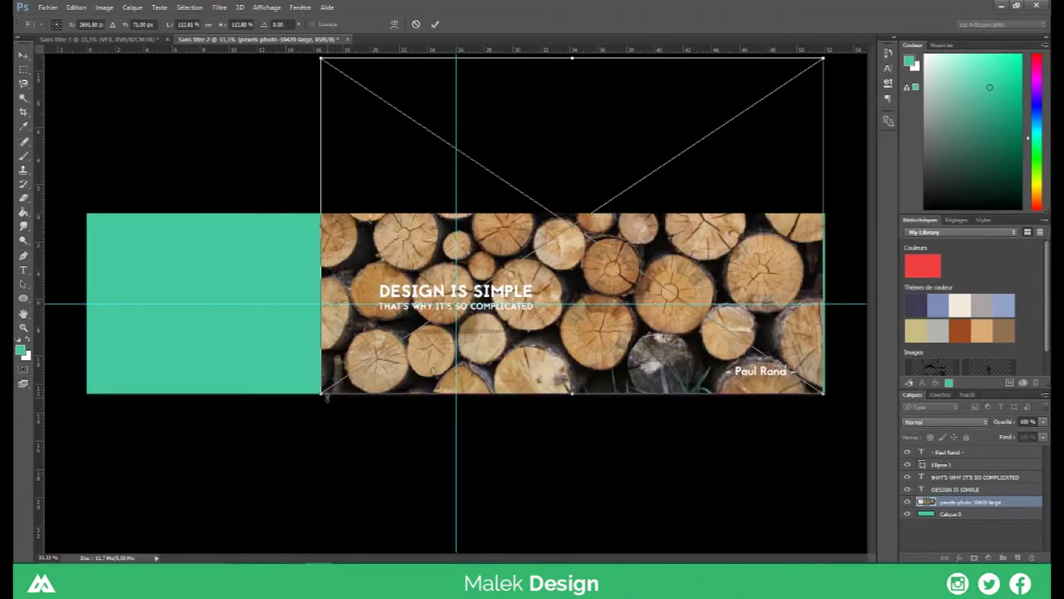
key(Return)
drag(648, 349, 532, 349)
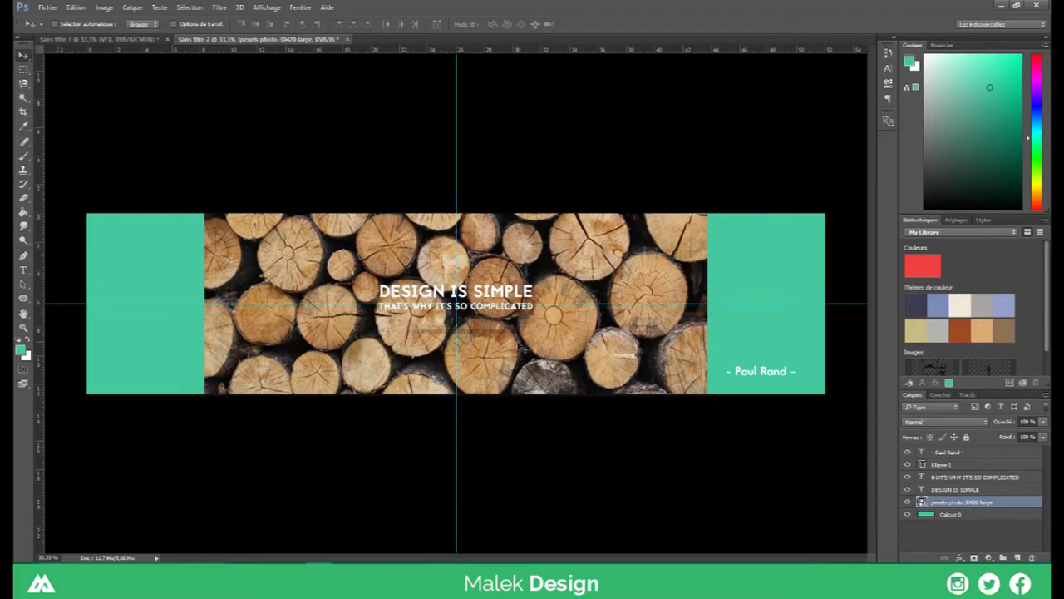
key(ctrl+u)
mouse_move(515, 230)
mouse_down()
mouse_move(496, 203)
mouse_move(540, 205)
mouse_up()
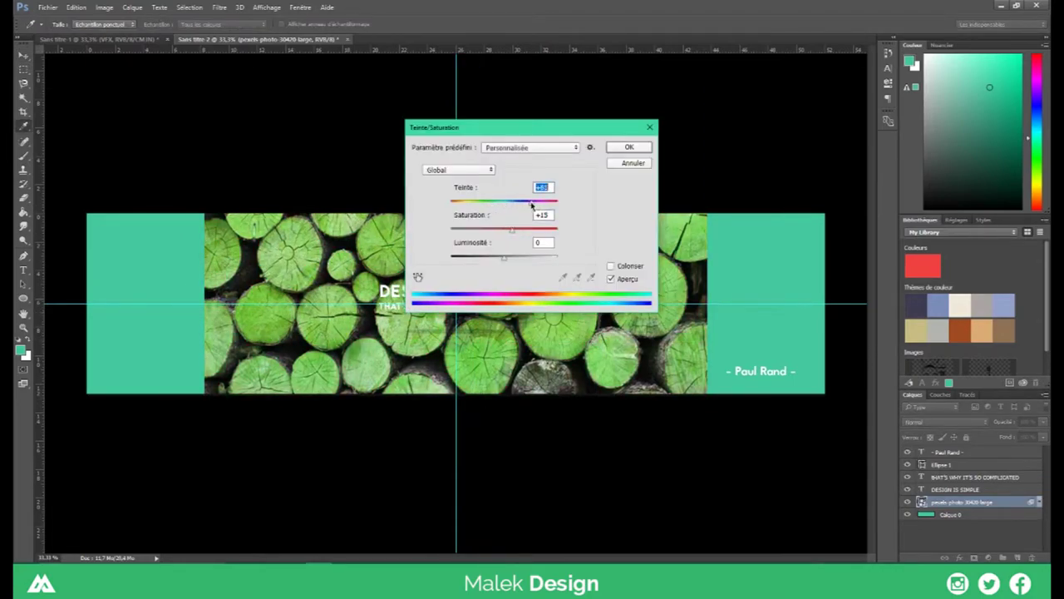
click(629, 147)
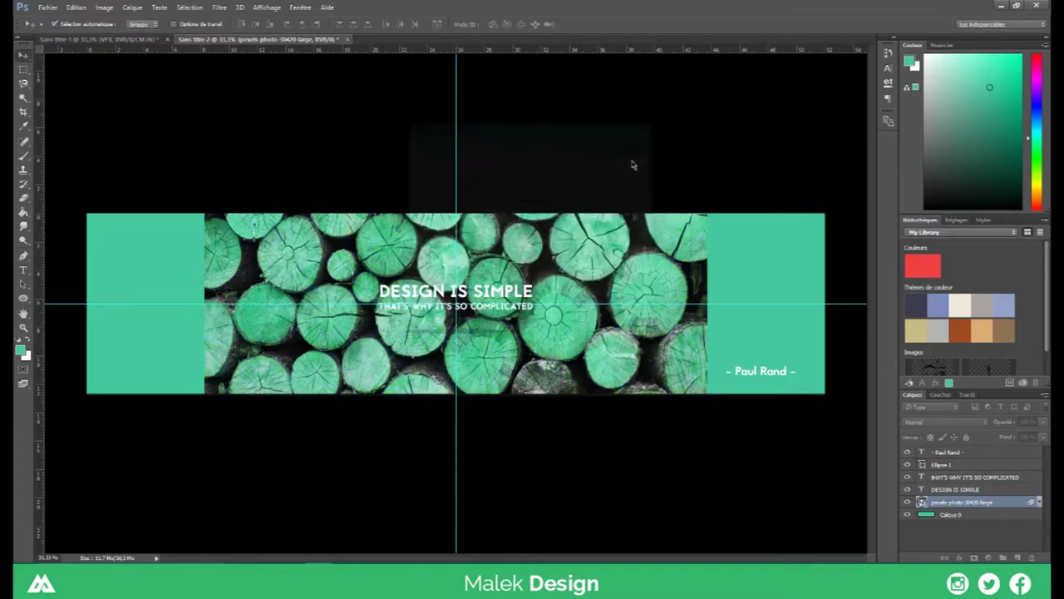
Move the teal layer above the logs, lower its opacity, and duplicate it
drag(948, 514, 952, 499)
click(1043, 422)
drag(1021, 435, 1039, 436)
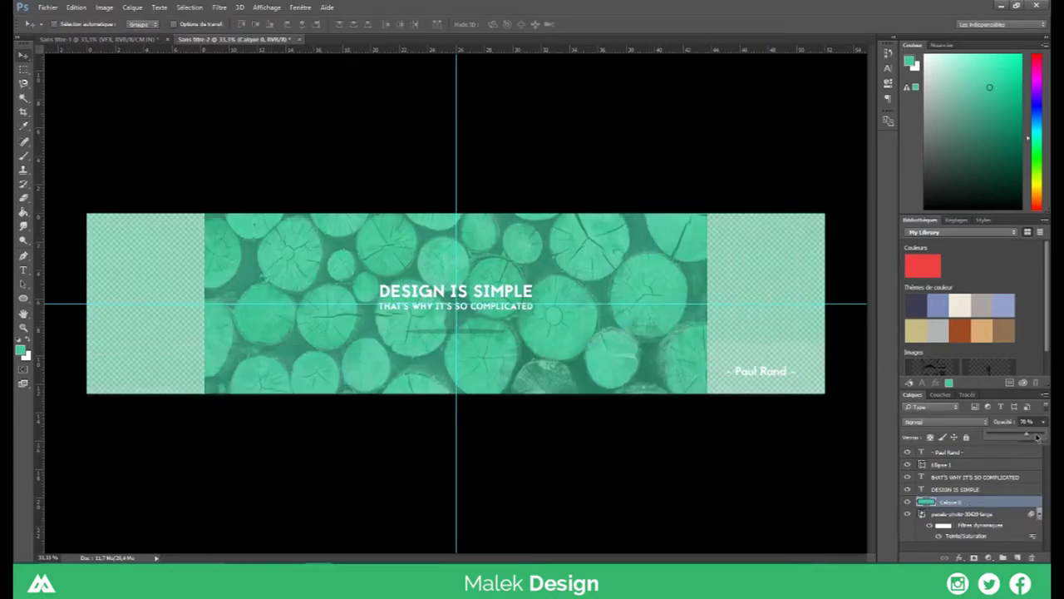
click(1039, 513)
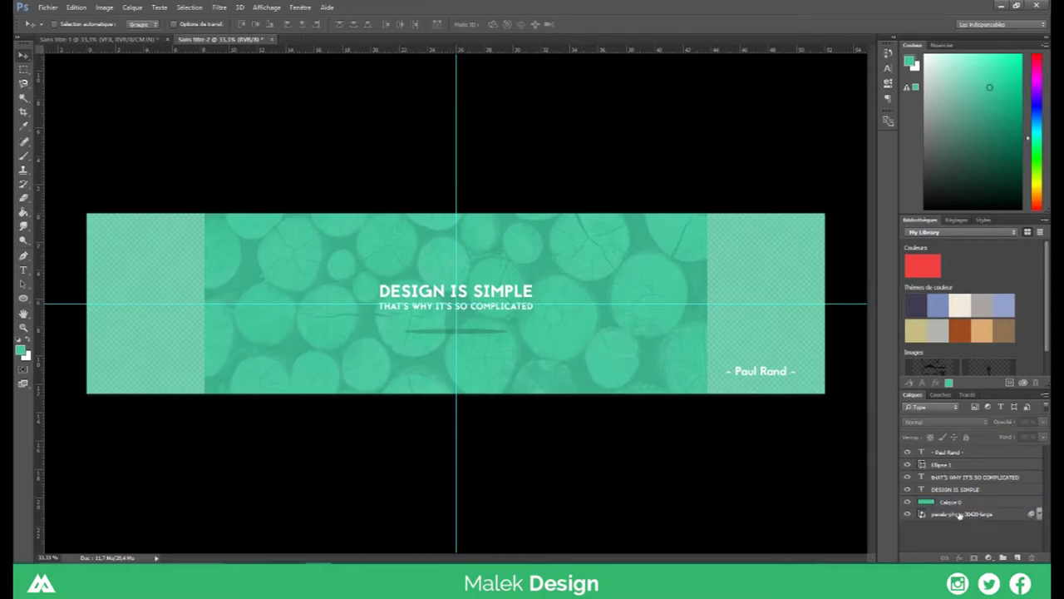
mouse_move(952, 502)
mouse_down()
mouse_move(952, 523)
mouse_move(952, 507)
mouse_up()
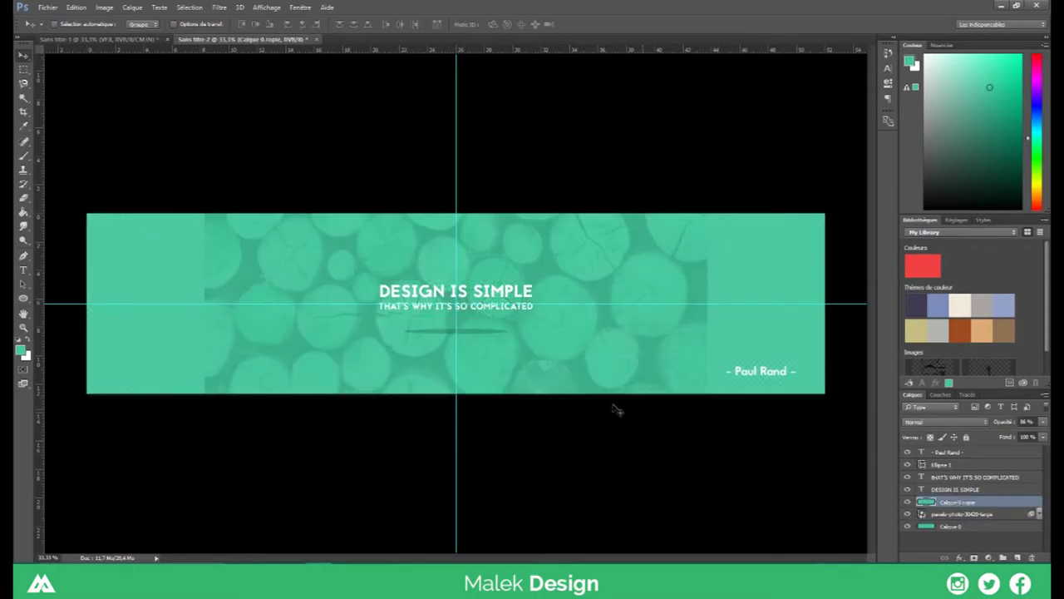
click(964, 514)
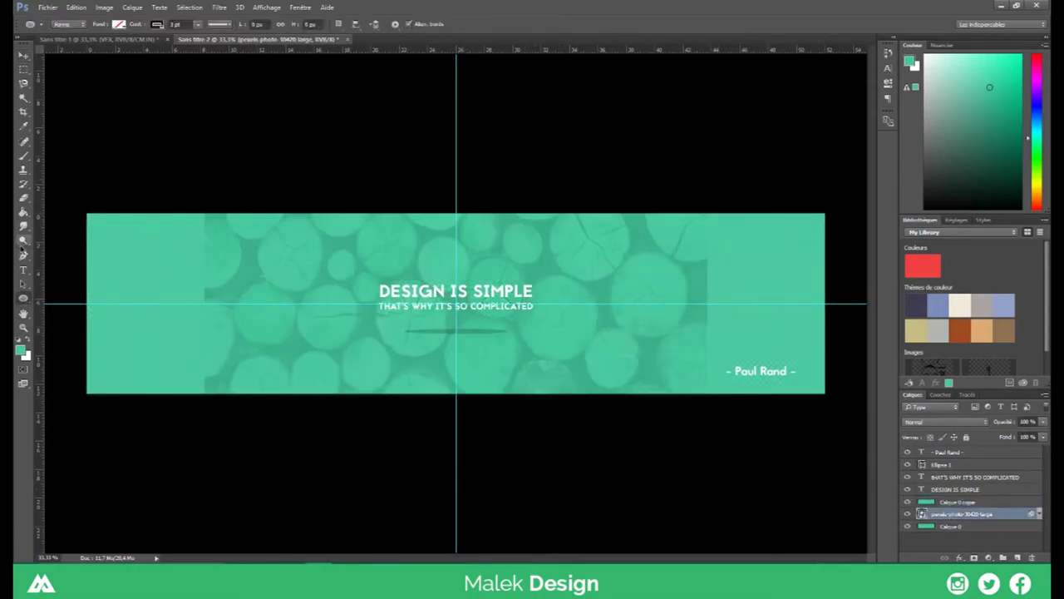
click(23, 199)
right_click(962, 516)
Erase the logs' right side with a very large soft round eraser, then shift the texture slightly
click(36, 23)
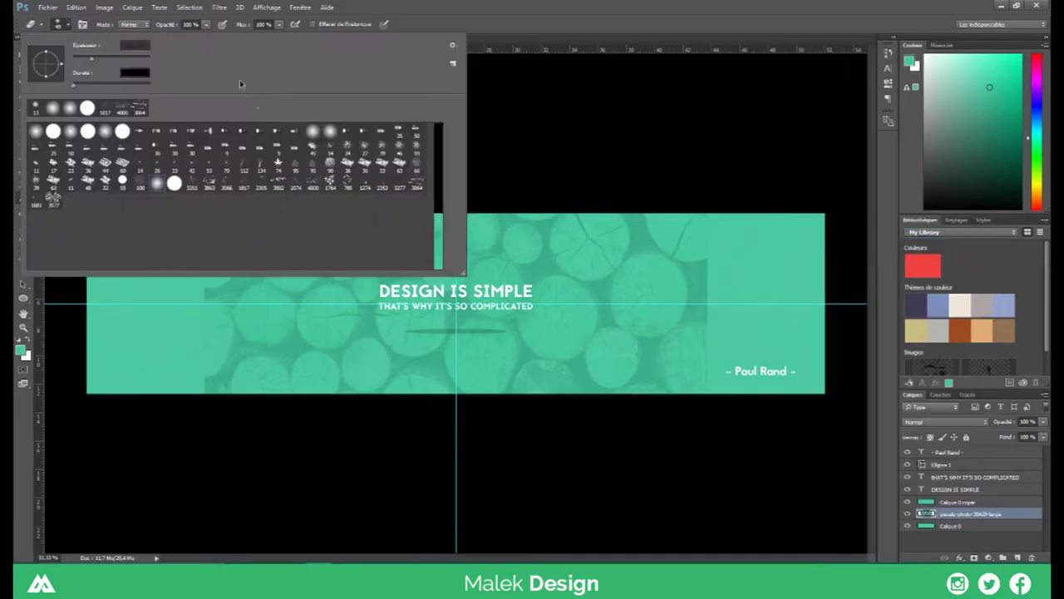
drag(108, 60, 149, 63)
key(Return)
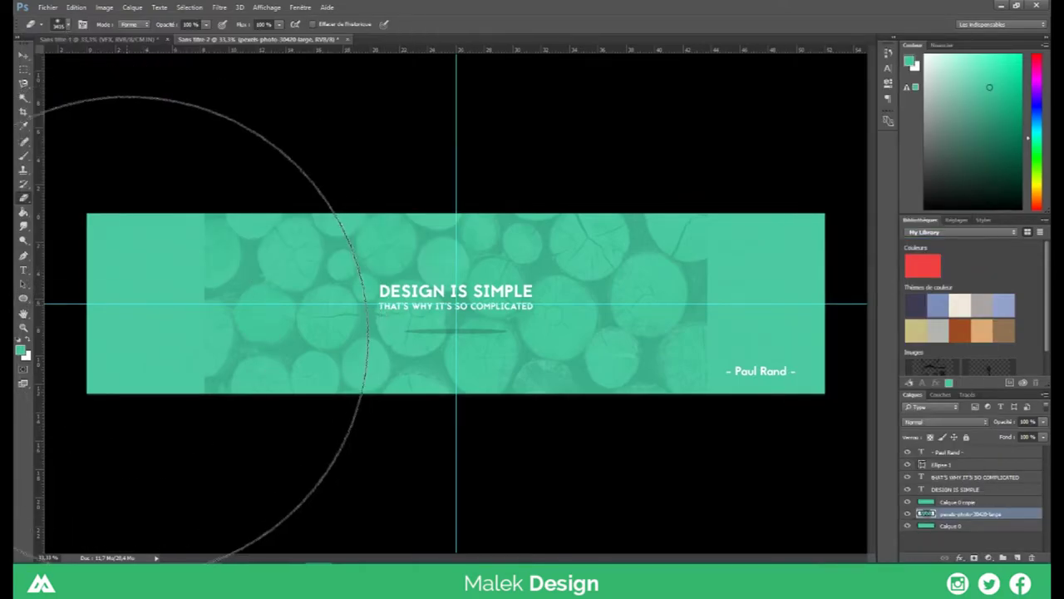
drag(705, 285, 760, 321)
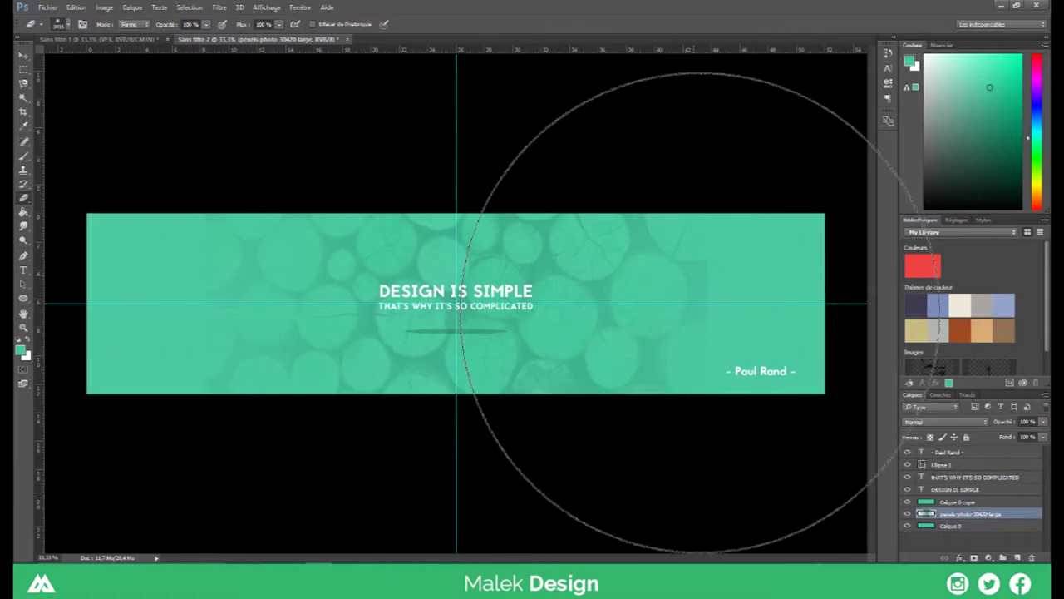
key(v)
drag(400, 359, 436, 359)
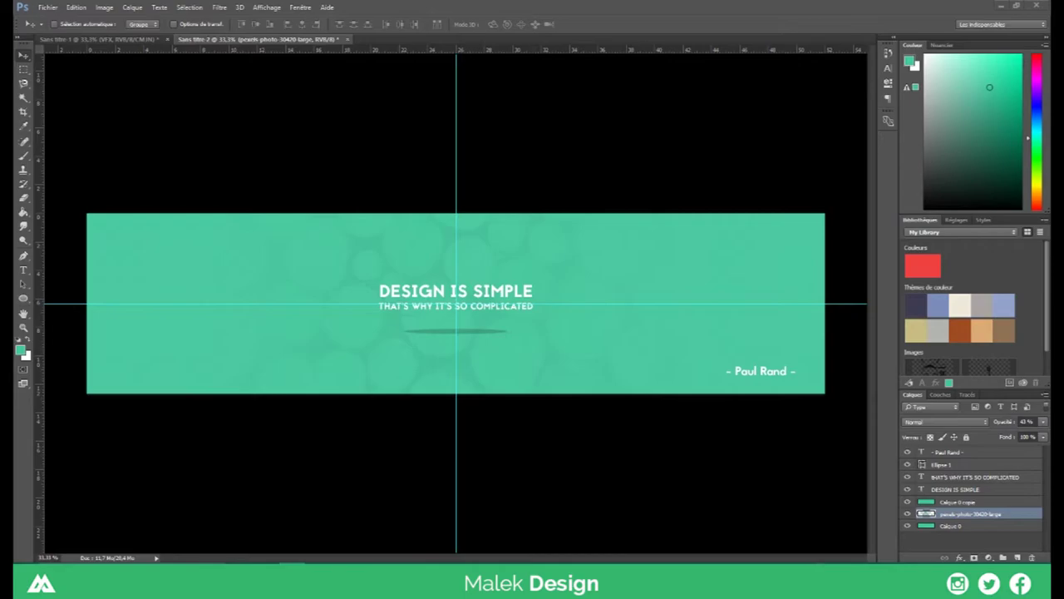
Move the placed clouds photo above the teal overlay and scale it across the banner
key(Return)
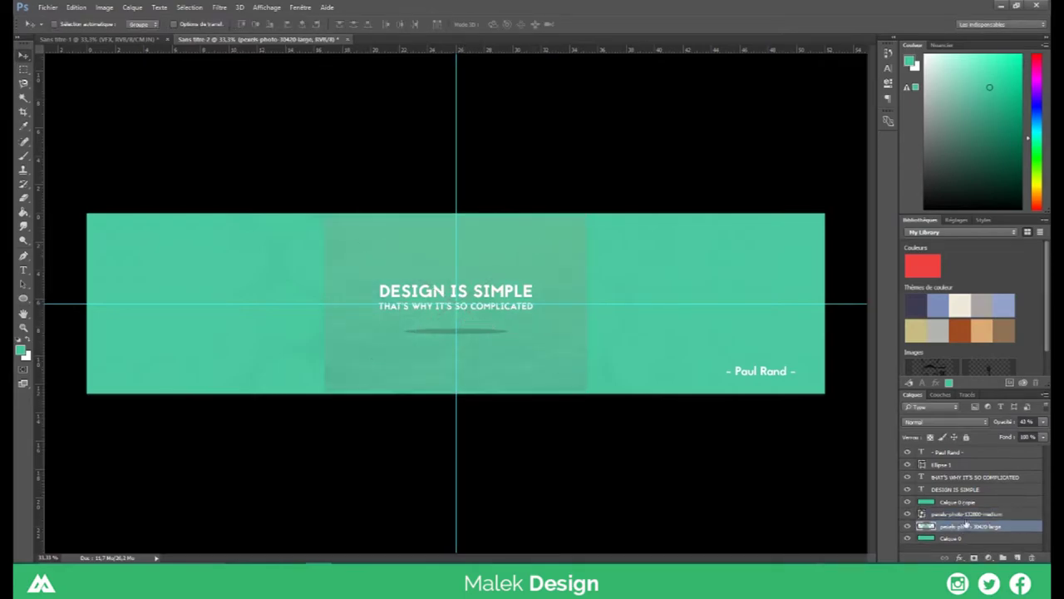
drag(1020, 520, 1021, 501)
key(ctrl+t)
drag(586, 218, 609, 262)
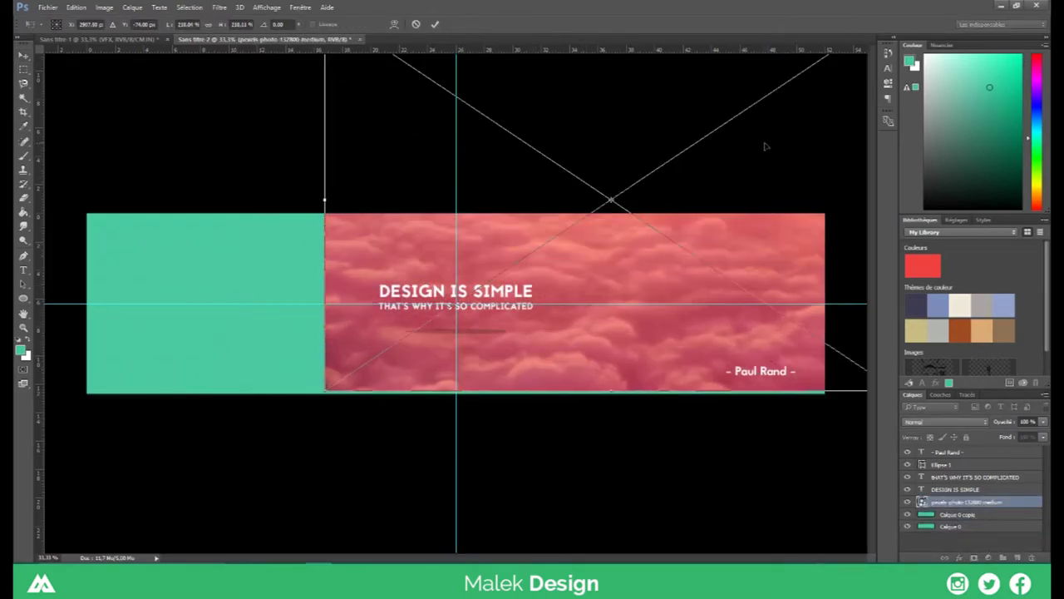
key(Return)
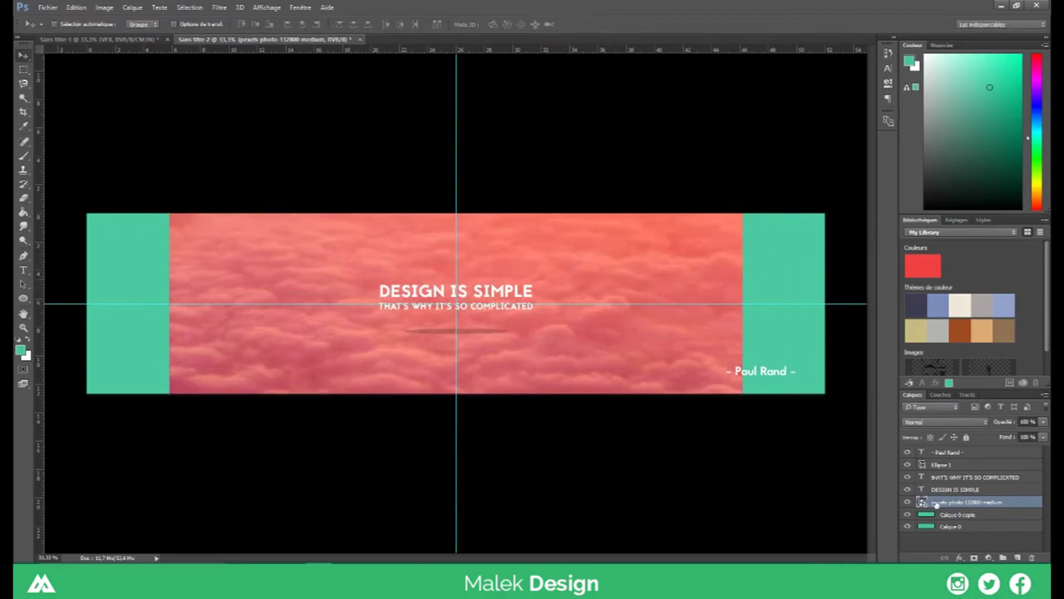
Shift the clouds' hue from pink to teal-green with Hue/Saturation
key(ctrl+u)
drag(503, 201, 556, 203)
key(Return)
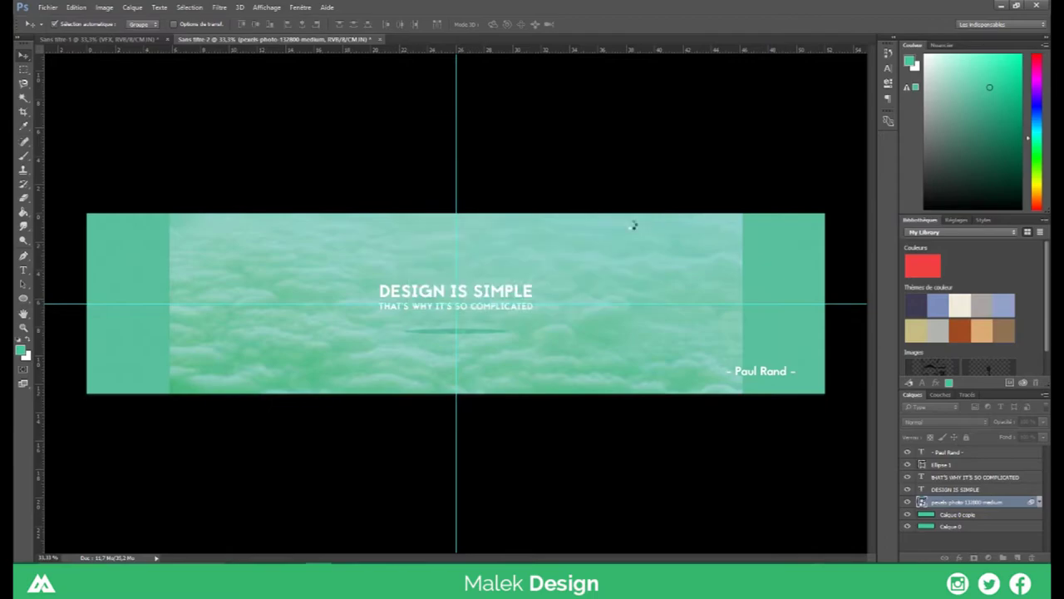
click(993, 515)
Set the teal copy layer to 25% opacity and select the cloud photo layer
key(2)
key(5)
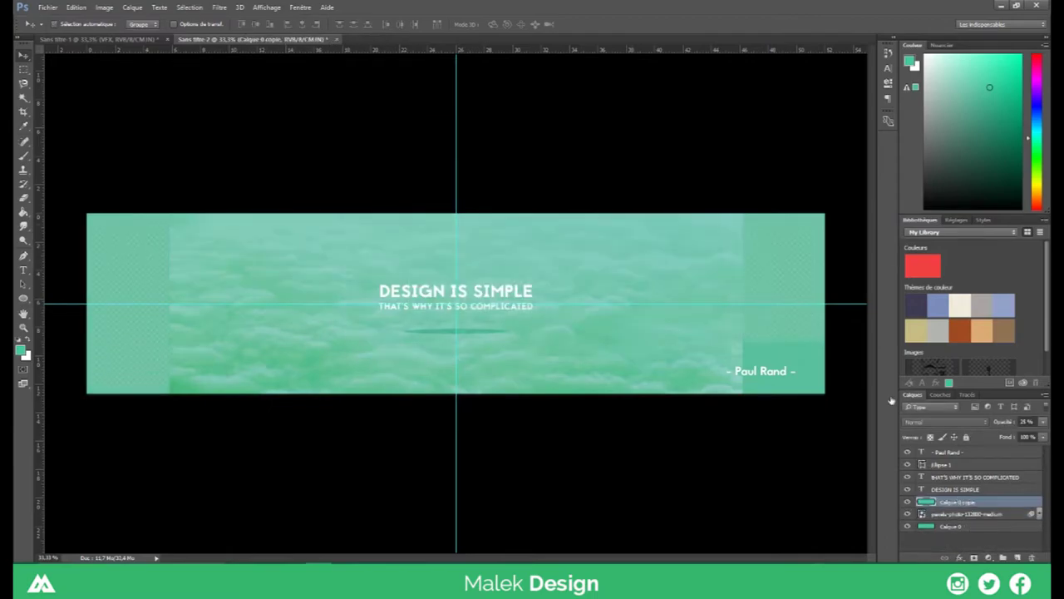
drag(964, 503, 964, 522)
Erase the cloud photo's hard left and right edges with a large soft eraser
key(e)
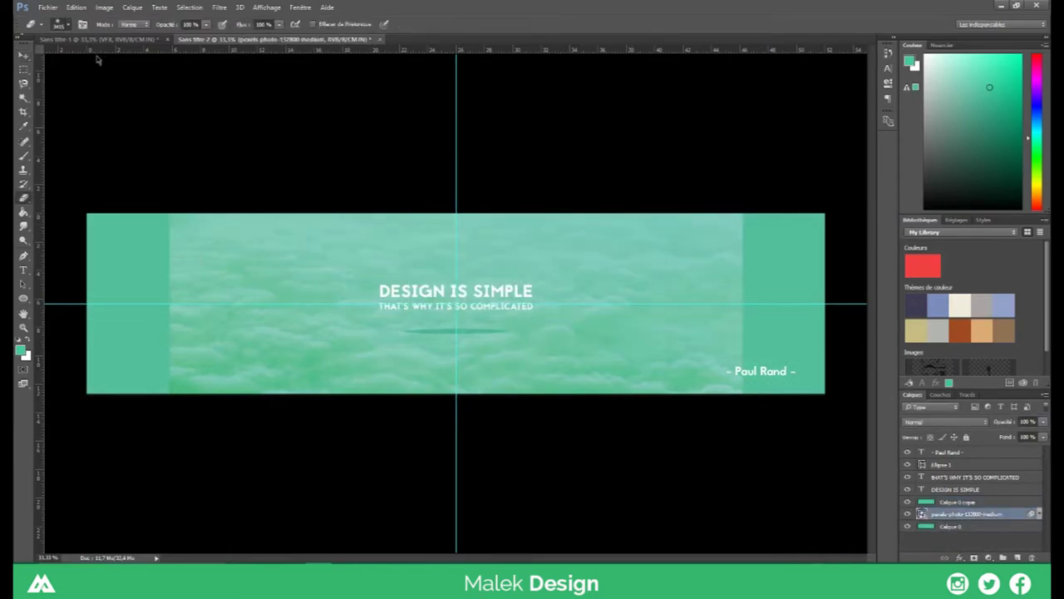
click(62, 23)
key(Escape)
key(ctrl+minus)
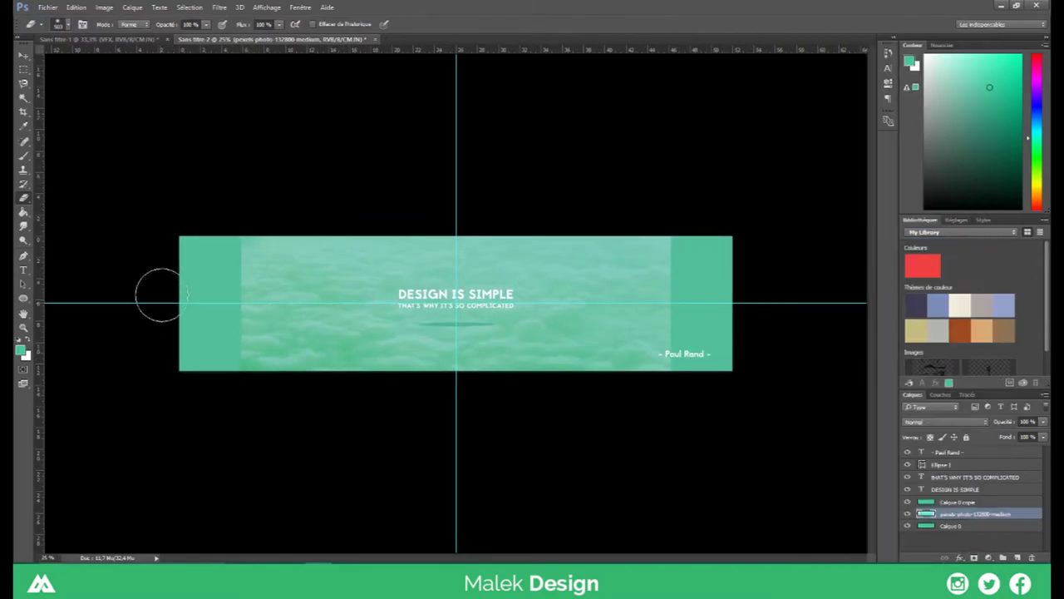
click(62, 23)
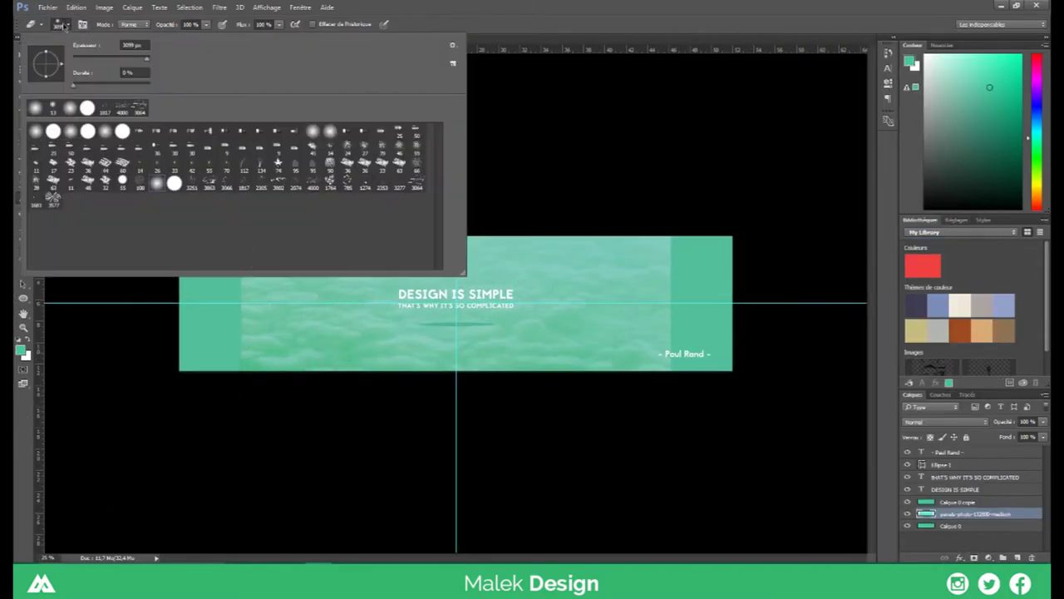
key(Return)
drag(199, 293, 665, 308)
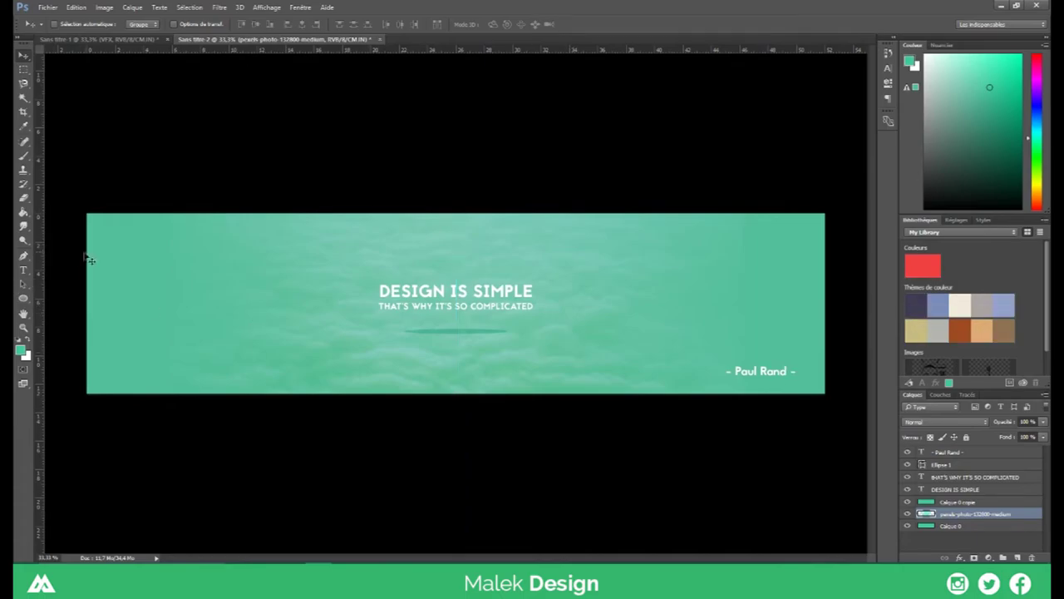
Replace the old guides with a new horizontal guide and draw a short white no-fill line on it
key(p)
mouse_move(276, 49)
mouse_down()
mouse_move(276, 259)
mouse_move(219, 275)
mouse_up()
click(219, 274)
click(119, 23)
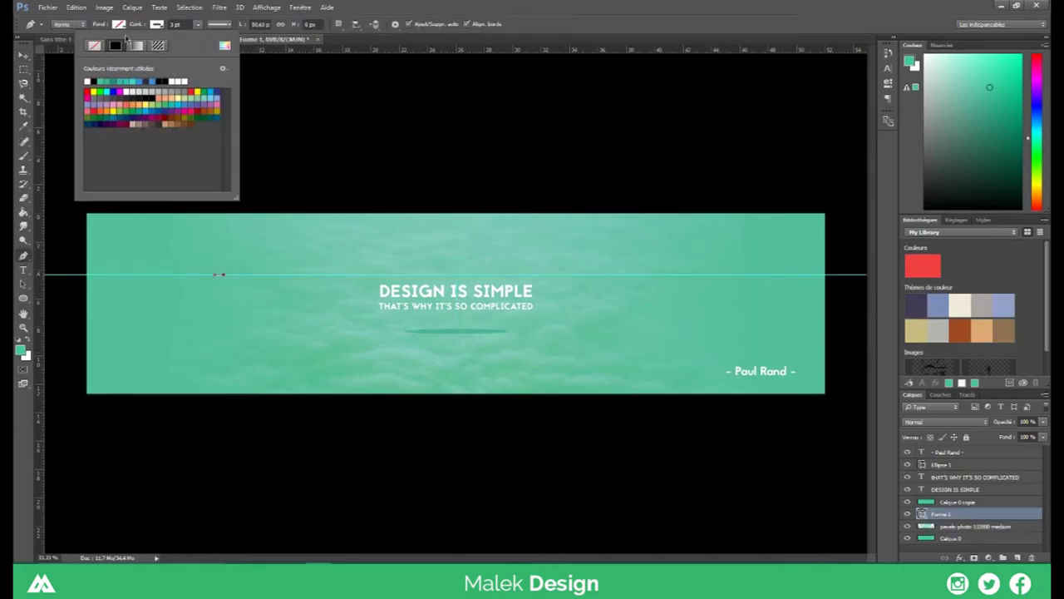
click(198, 24)
click(156, 23)
click(231, 76)
click(843, 219)
Bring the line layer to the top, position it on the guide, and adjust its stroke ends
click(16, 53)
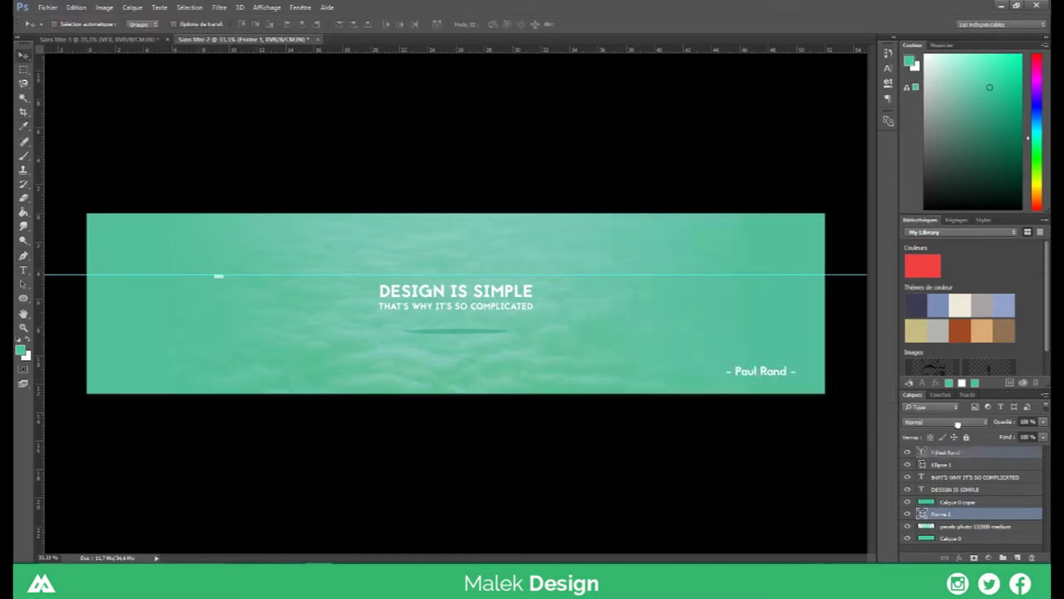
key(ctrl+shift+bracketright)
drag(214, 276, 218, 275)
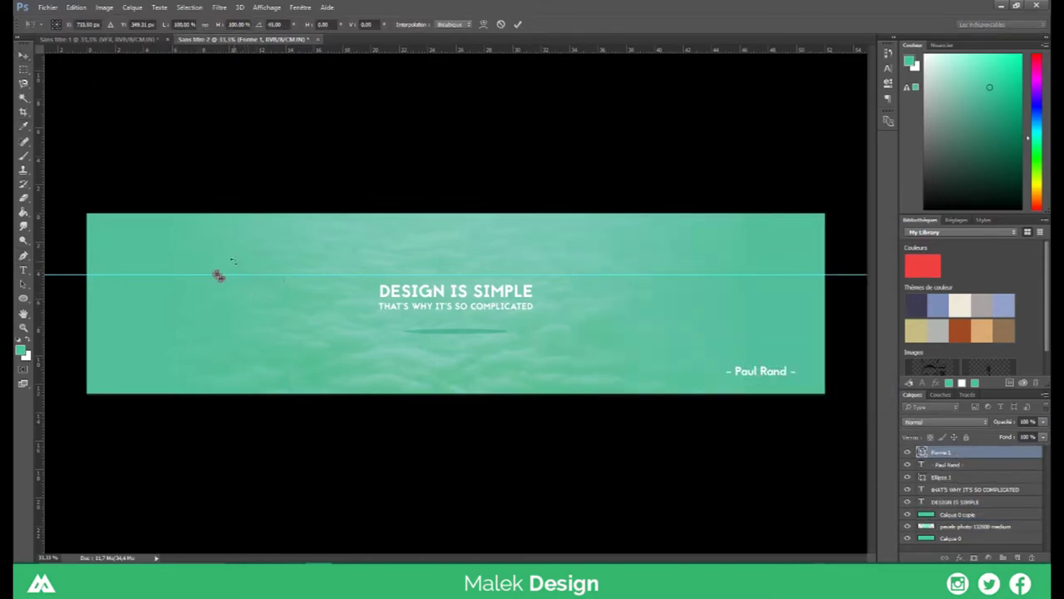
key(p)
click(216, 23)
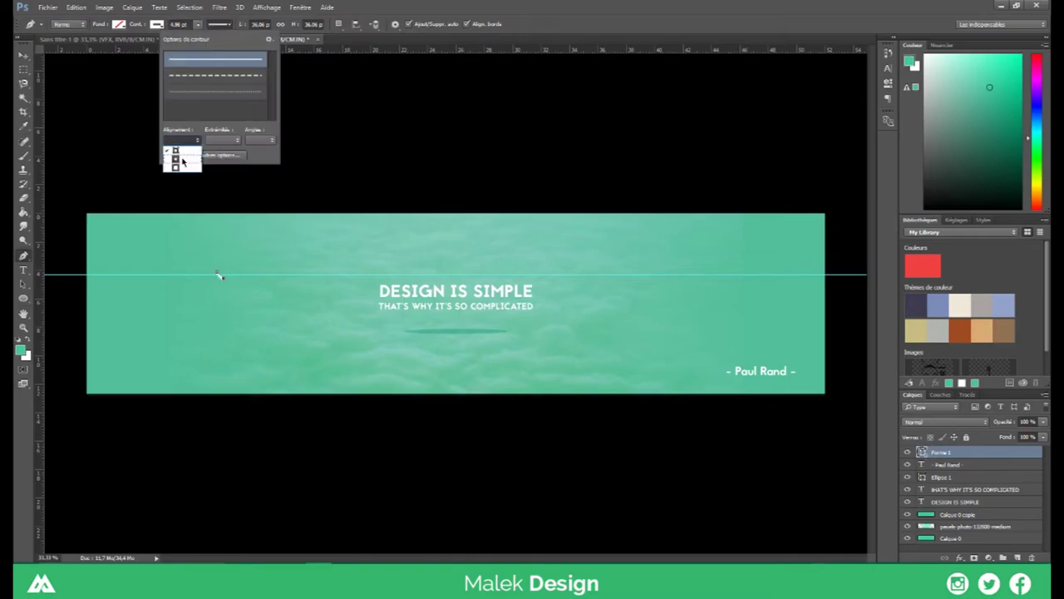
Duplicate the line, rotate the copy into an X, and group both lines as CROIX
key(v)
key(ctrl+alt+t)
drag(257, 258, 246, 280)
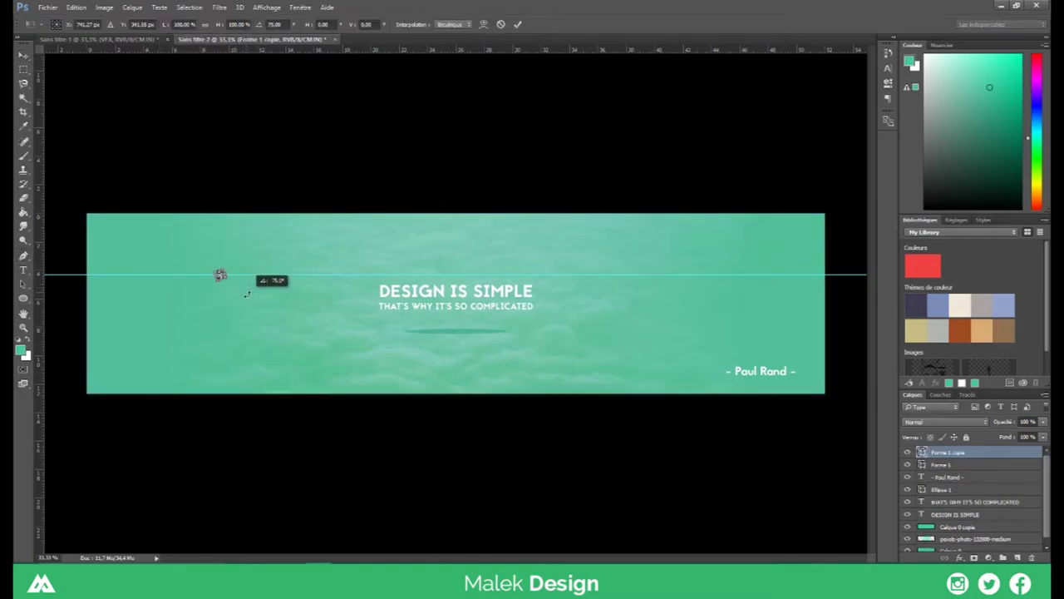
key(Return)
shift+click(948, 464)
key(ctrl+g)
text(CROIX)
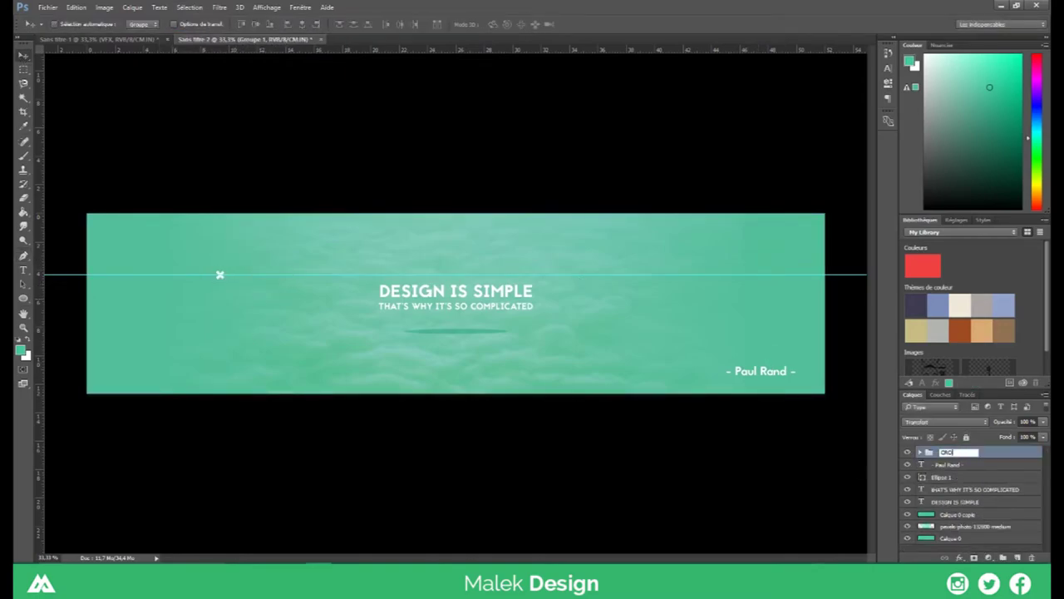
Place a copy of the X at lower right and draw a new short line on the guide
drag(418, 336, 572, 482)
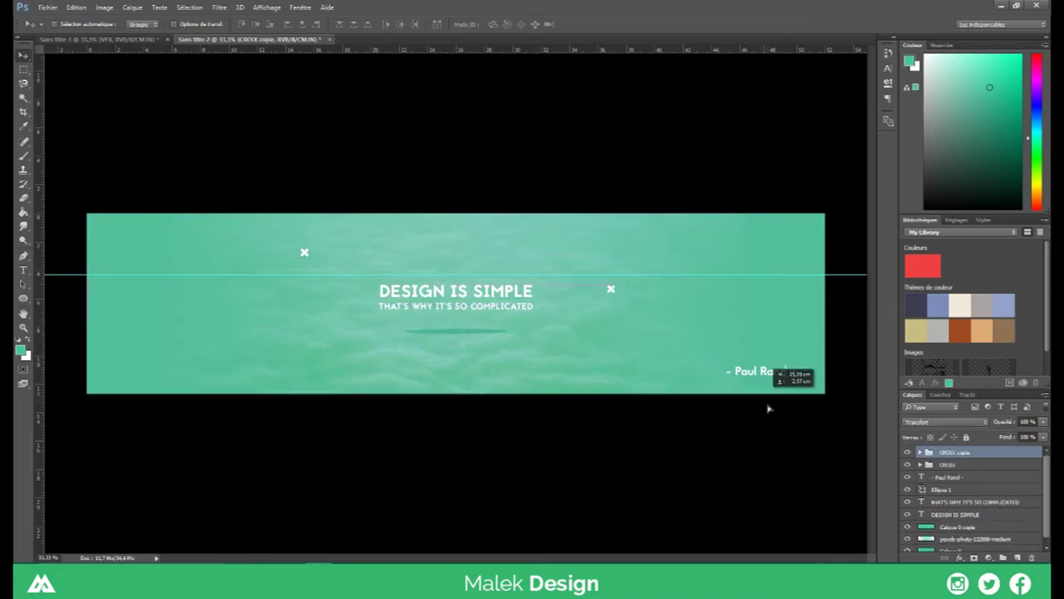
click(22, 255)
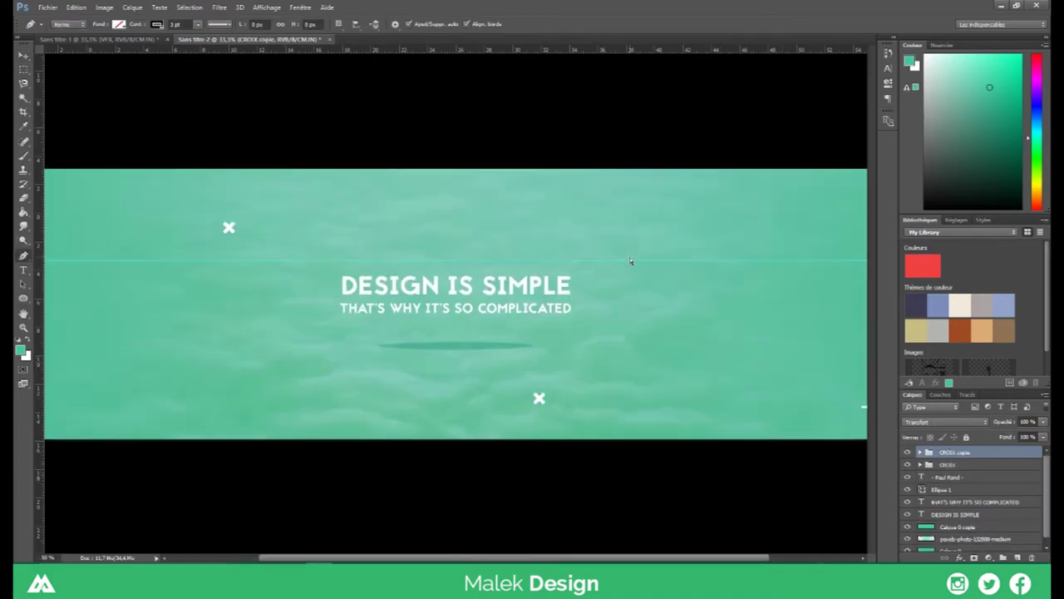
scroll(343, 261, up, 2)
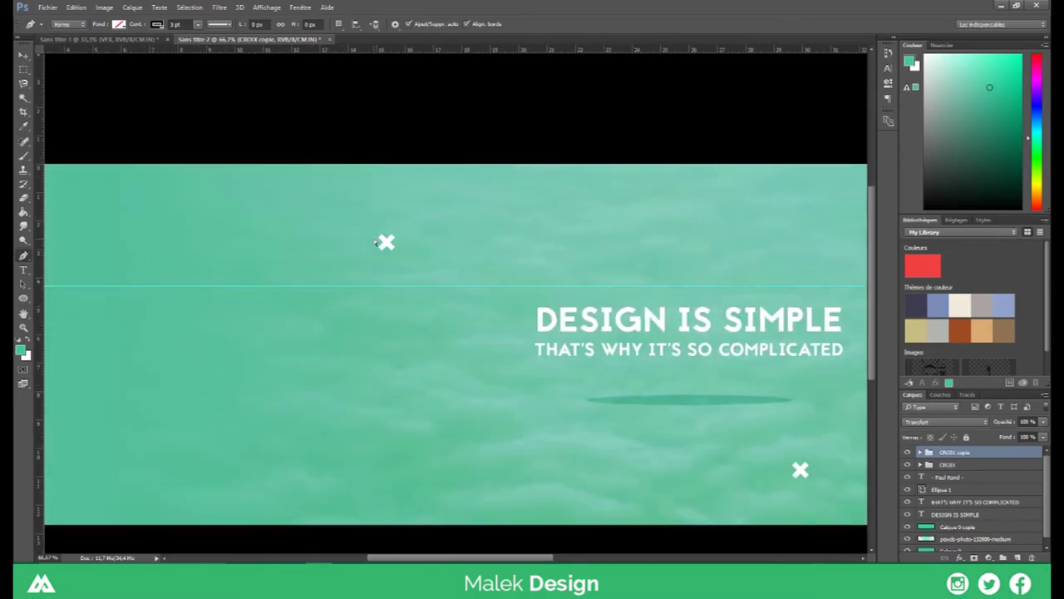
scroll(357, 242, up, 2)
drag(366, 55, 370, 77)
key(ctrl+z)
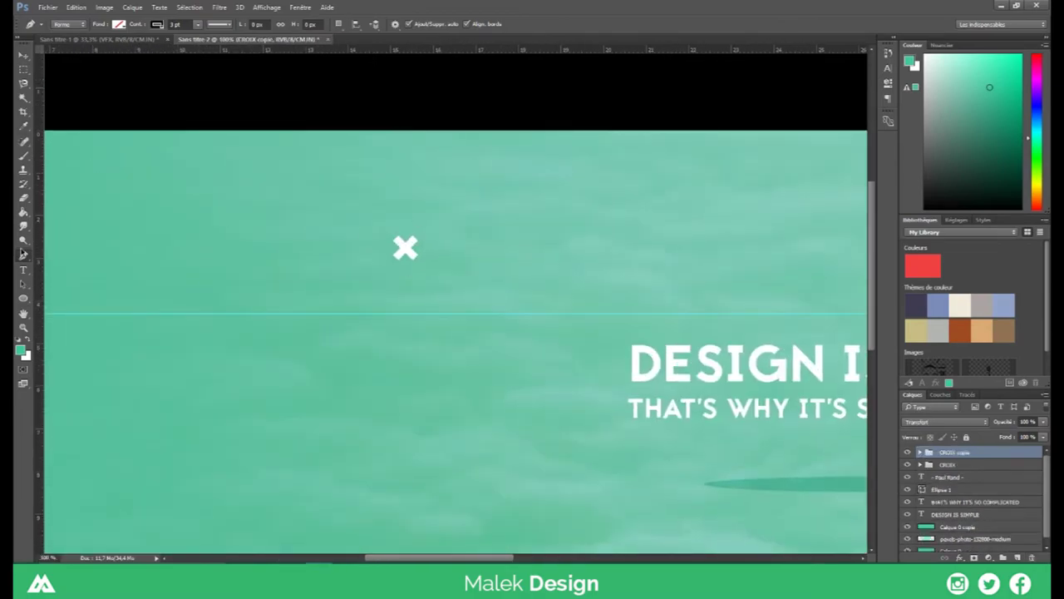
click(383, 313)
click(410, 314)
Thicken the short line's stroke and check its stroke colour options
click(119, 24)
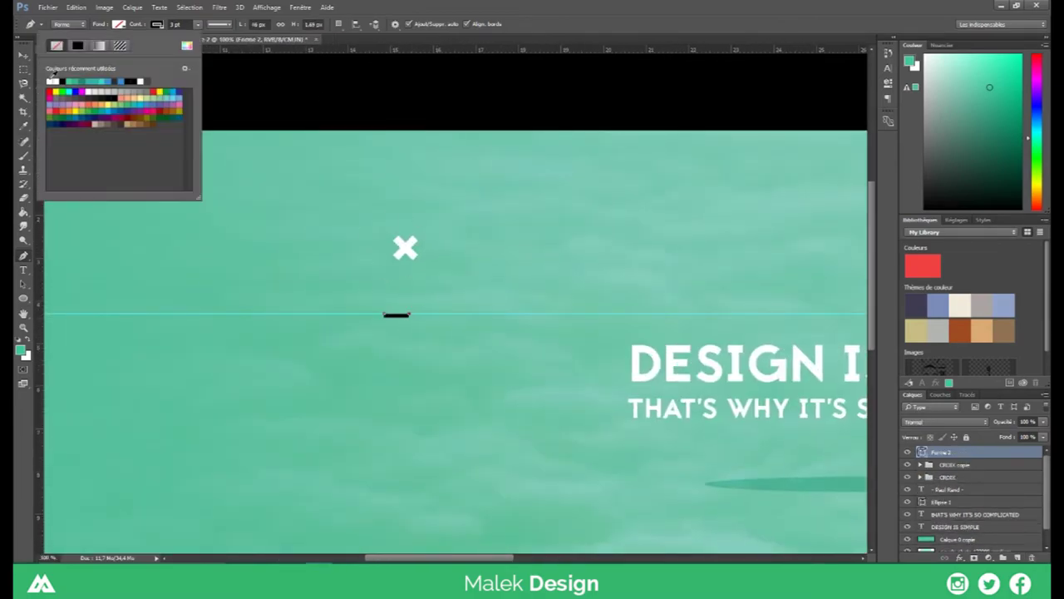
click(198, 24)
drag(184, 39, 207, 39)
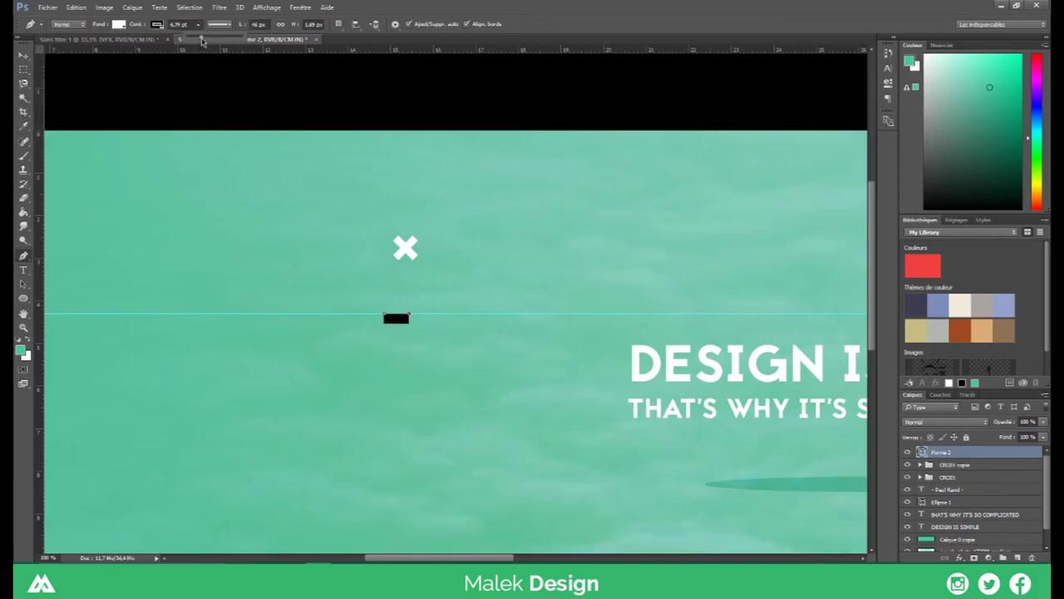
click(157, 24)
Move the white bar up beside the X, adjust its angle, and merge away the stray bar
key(v)
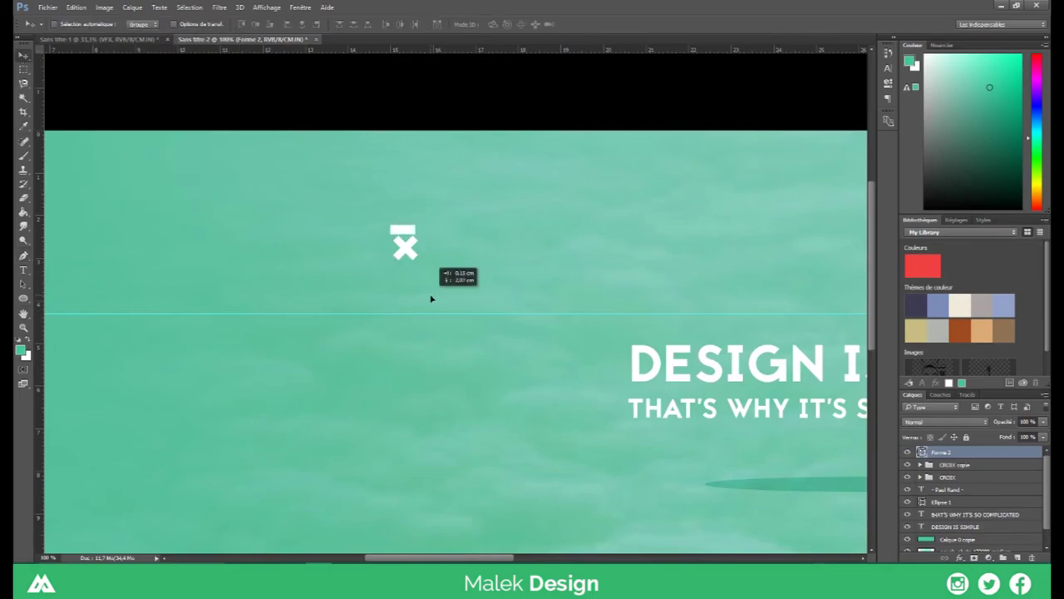
mouse_move(396, 316)
mouse_down()
mouse_move(434, 282)
mouse_move(471, 304)
mouse_move(406, 244)
mouse_up()
key(ctrl+t)
key(Return)
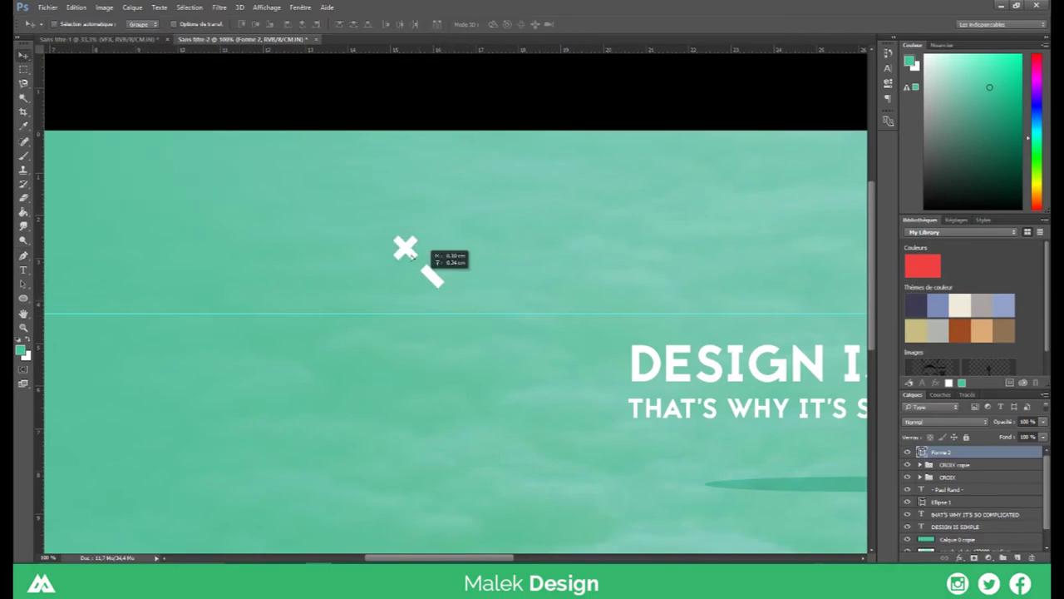
key(ctrl+t)
key(Return)
key(ctrl+e)
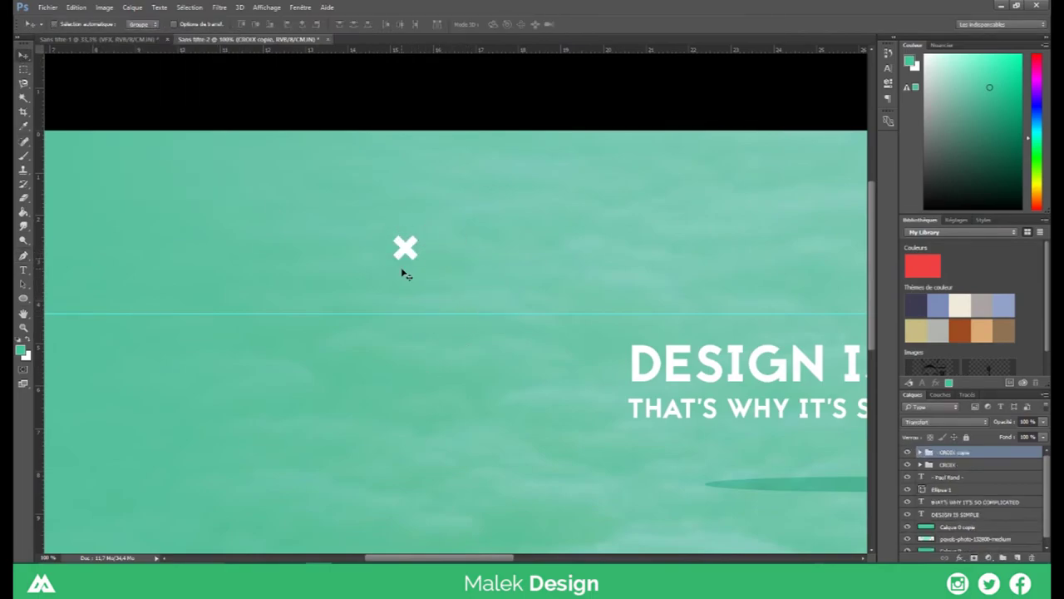
Zoom in on the upper-left X and draw a two-point Pen line along its top-left arm
key(ctrl+plus)
key(ctrl+plus)
drag(404, 272, 515, 280)
key(p)
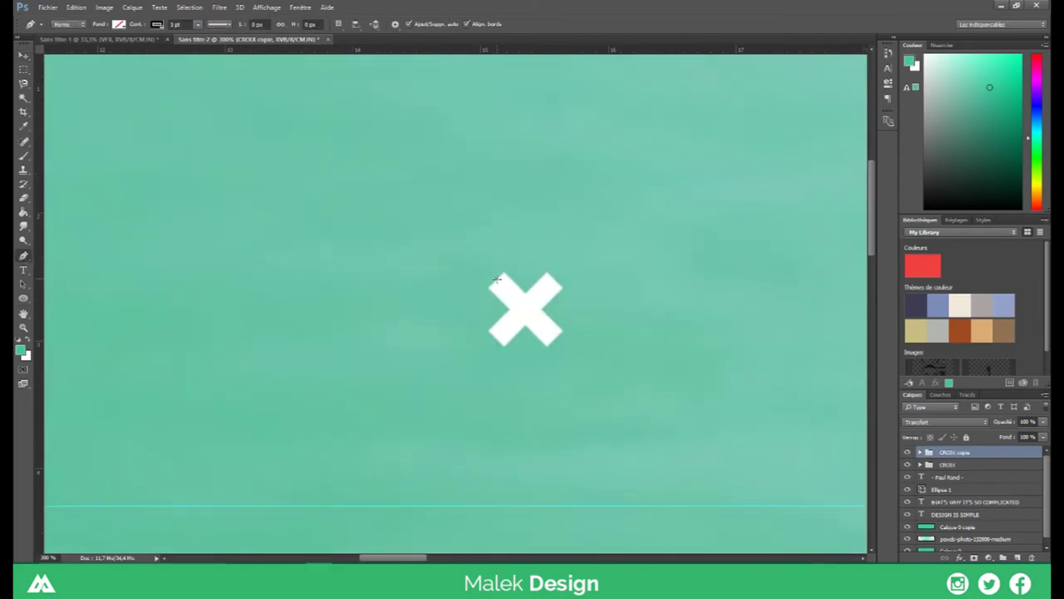
click(497, 279)
click(525, 309)
Give the new line a white stroke about 12 pt thick
click(157, 23)
click(62, 50)
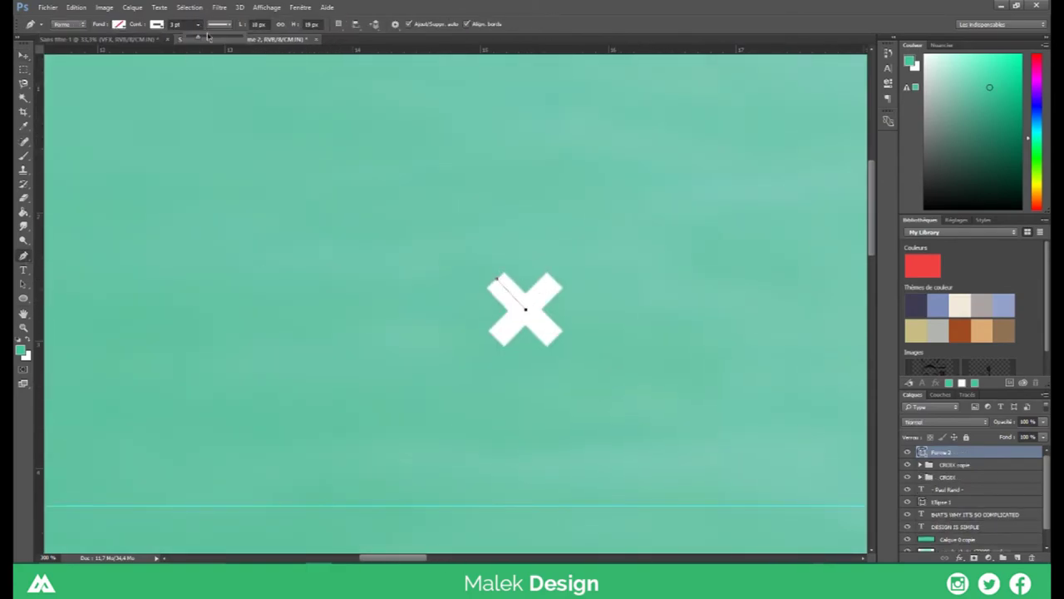
drag(207, 37, 213, 38)
click(218, 23)
click(269, 109)
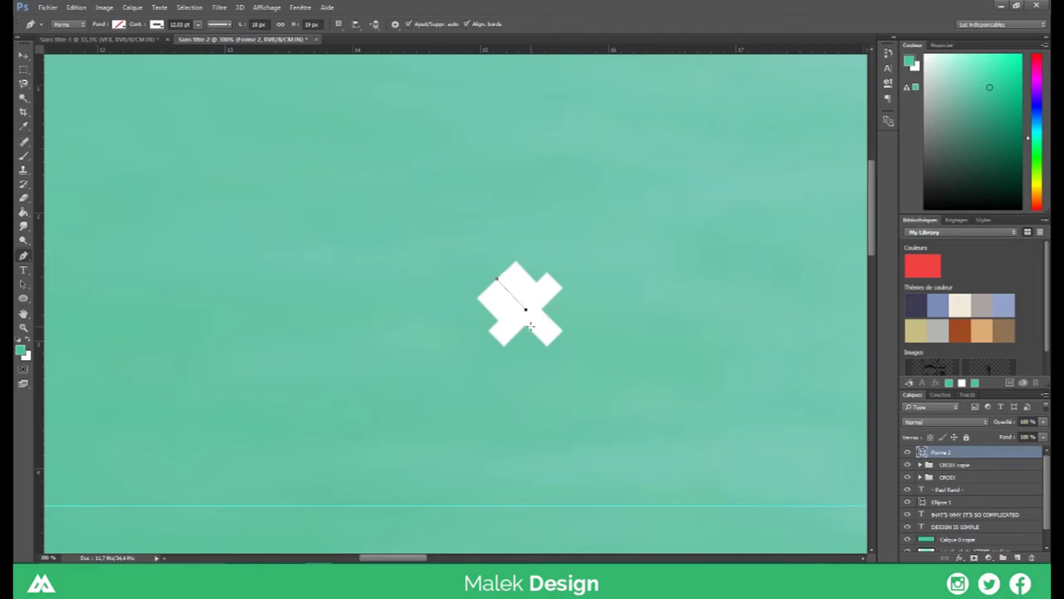
Move the white bar up-right off the X and thin its stroke to about 5 pt
drag(529, 326, 579, 267)
click(197, 23)
drag(209, 39, 190, 40)
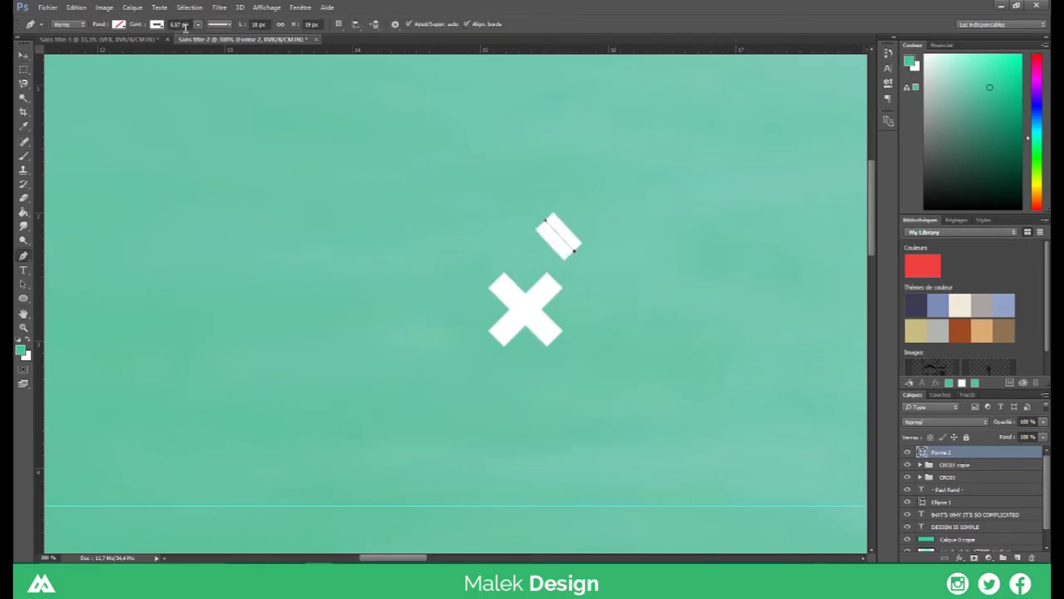
click(197, 23)
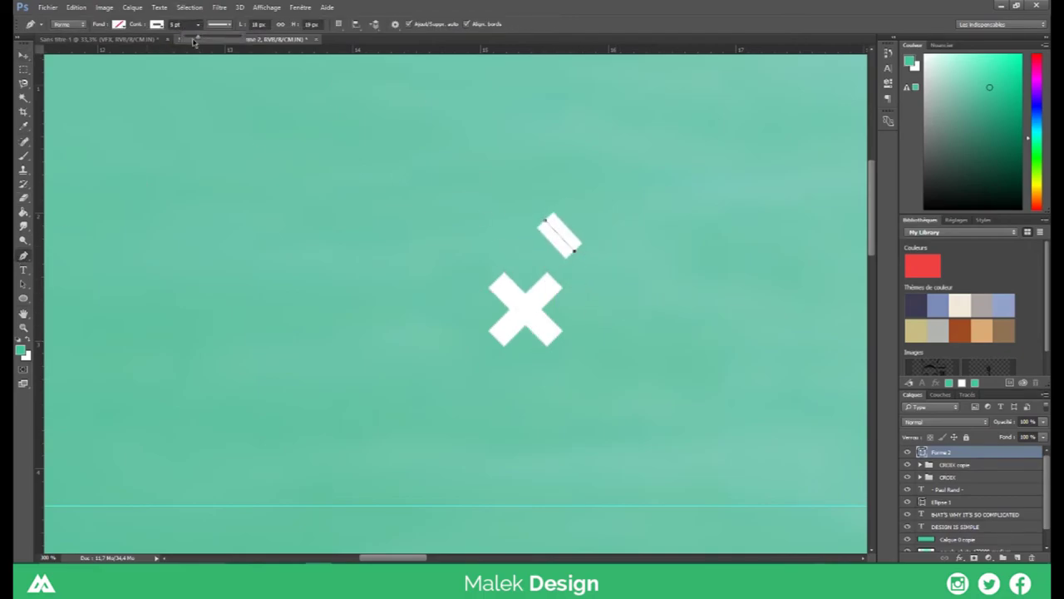
Duplicate the white bar and try rotating the copy, then discard the misplaced transformation
key(ctrl+j)
key(ctrl+t)
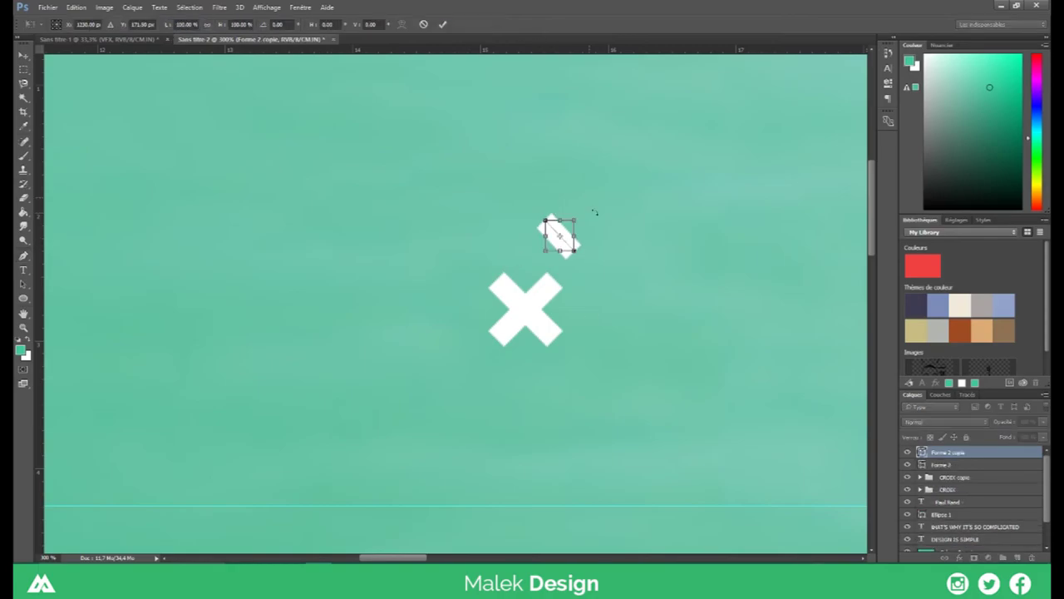
drag(593, 214, 543, 293)
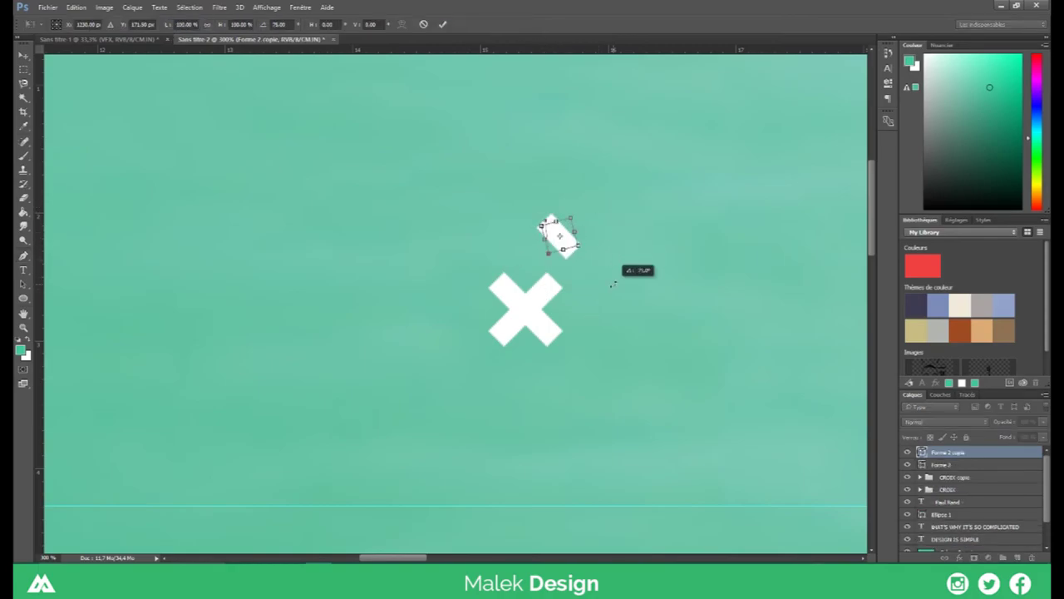
drag(612, 283, 582, 305)
drag(560, 237, 634, 235)
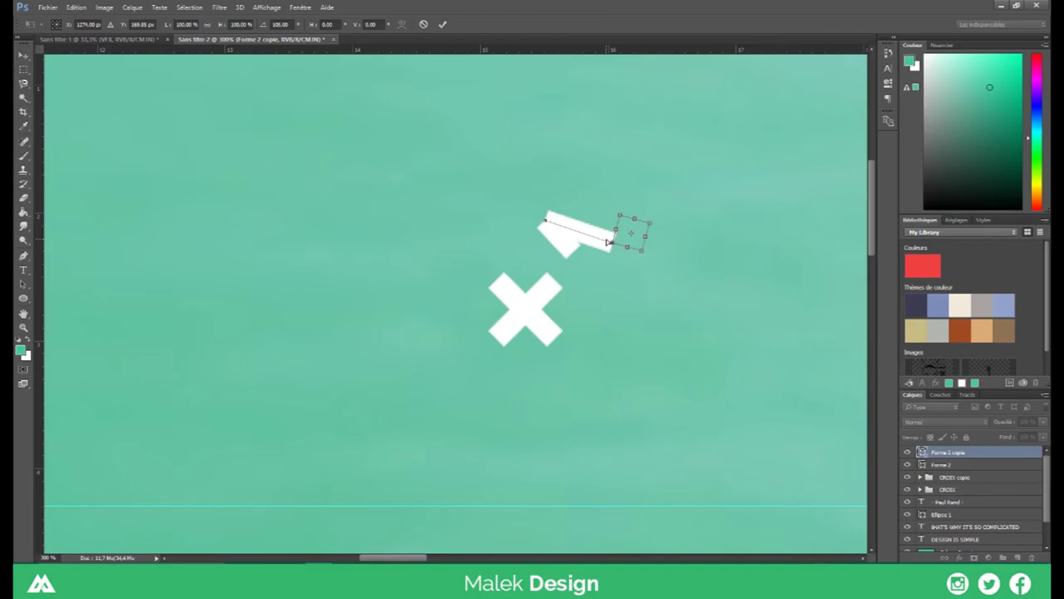
key(v)
click(649, 218)
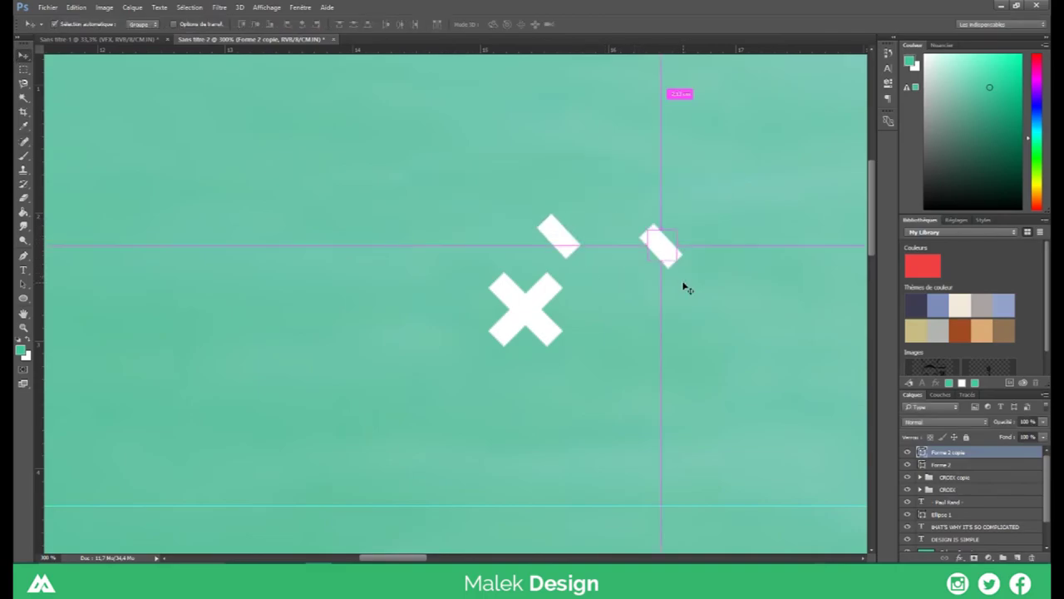
Rotate the copied bar (Forme 2 copie) and join it to the first bar to form the heart
key(ctrl+t)
drag(687, 288, 696, 297)
drag(665, 249, 592, 256)
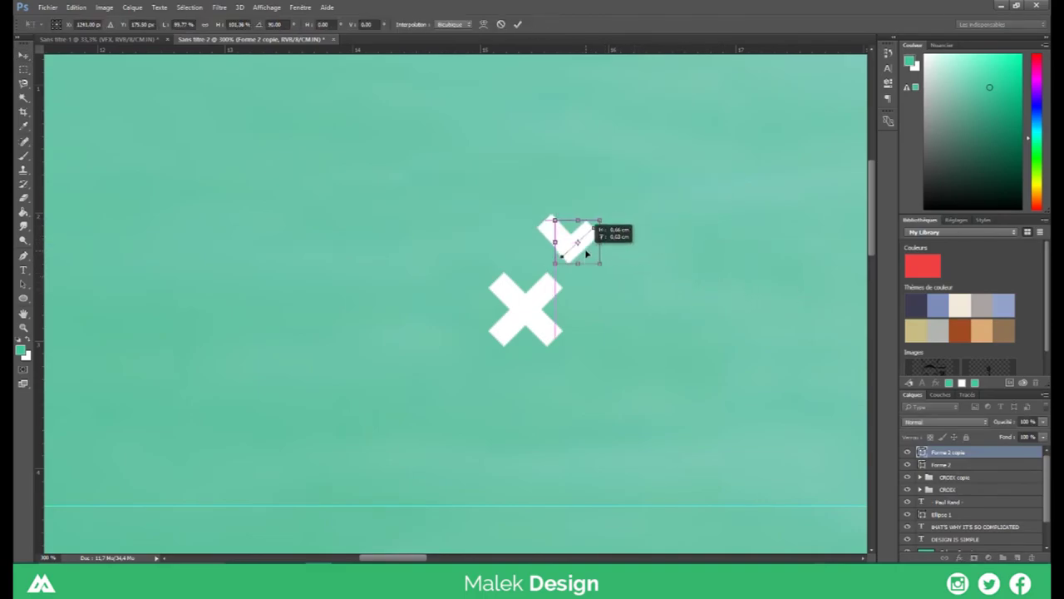
key(Return)
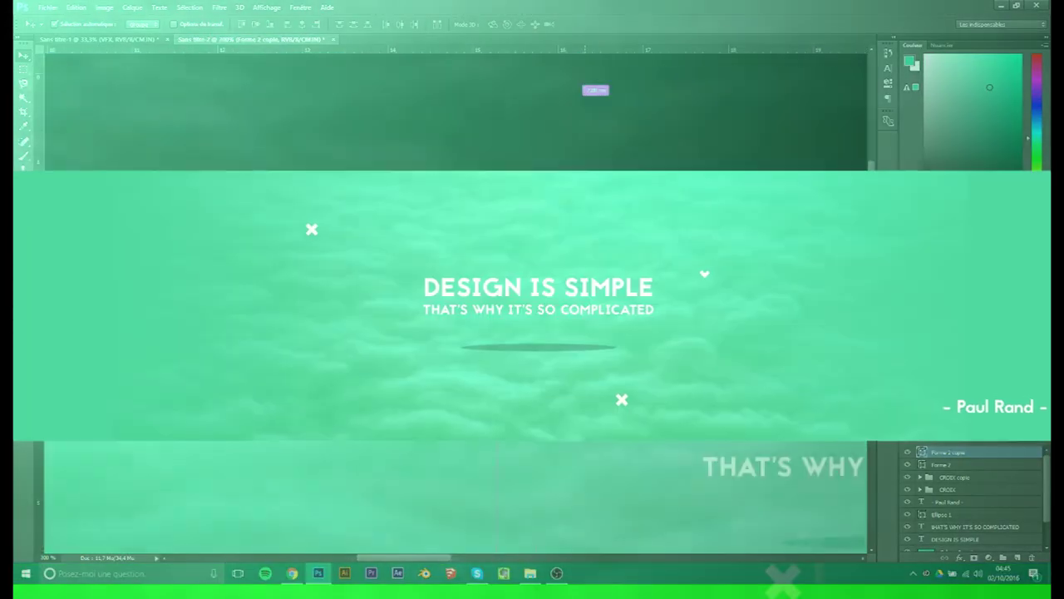